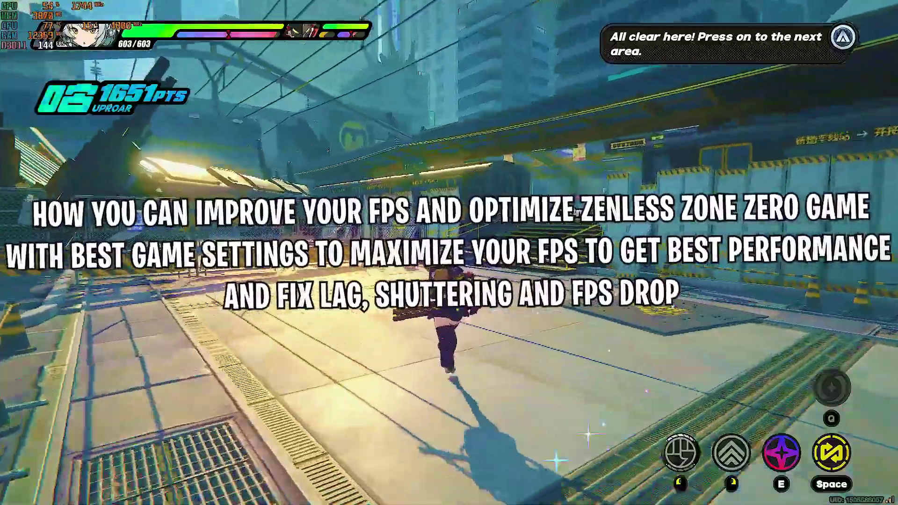
key(w)
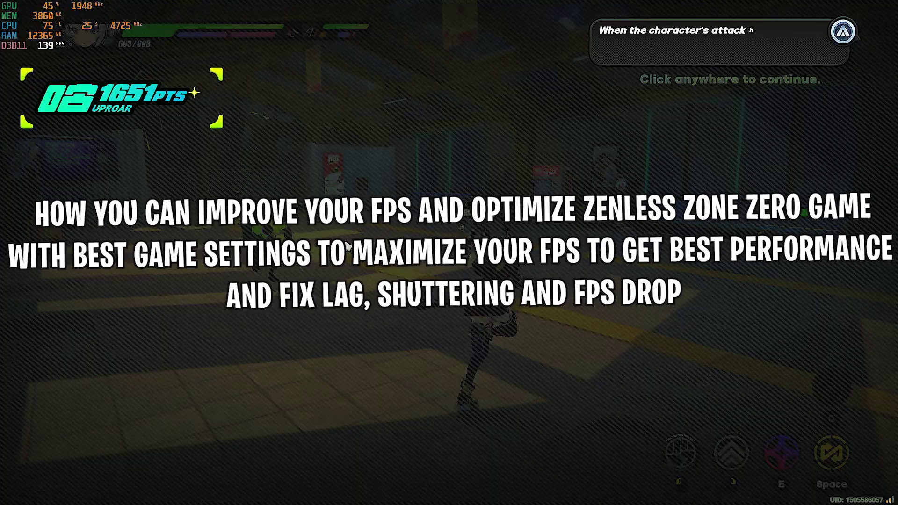
click(679, 68)
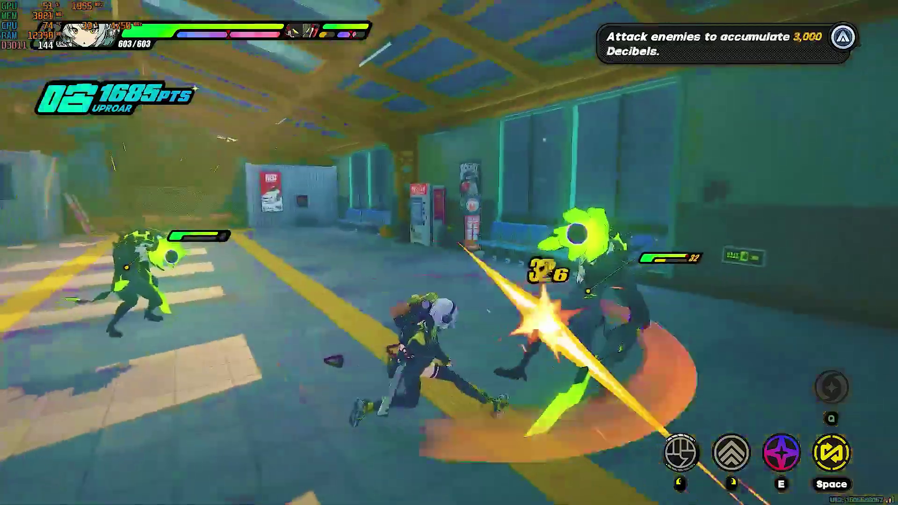
key(space)
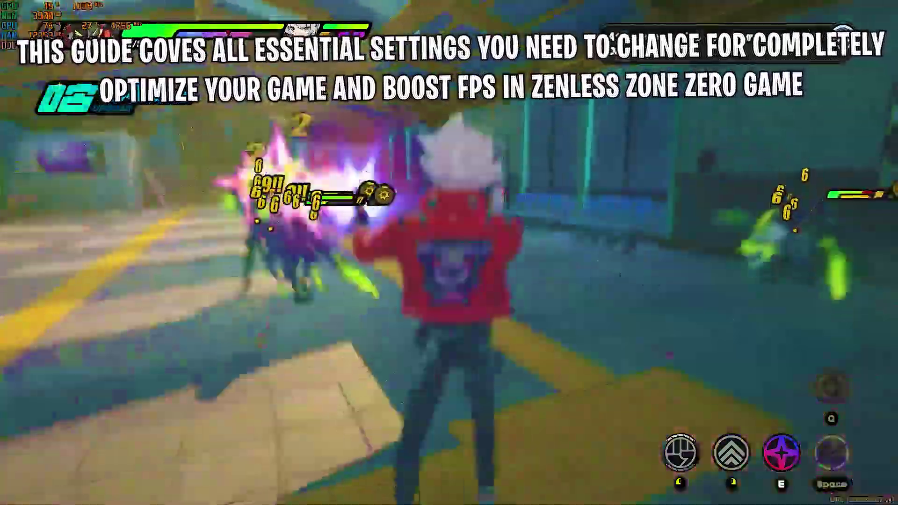
key(space)
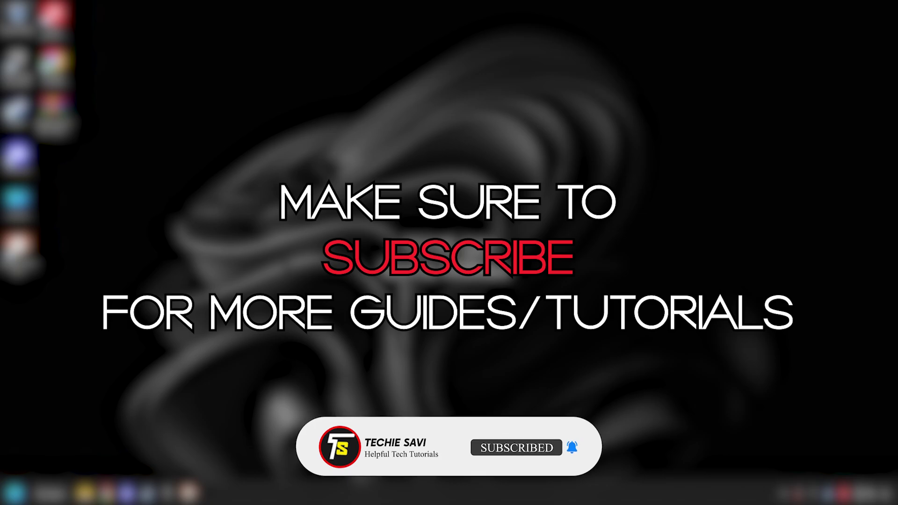
Step: Open the Zenless Zone Zero launcher and open the game's installation directory from its game settings
click(190, 496)
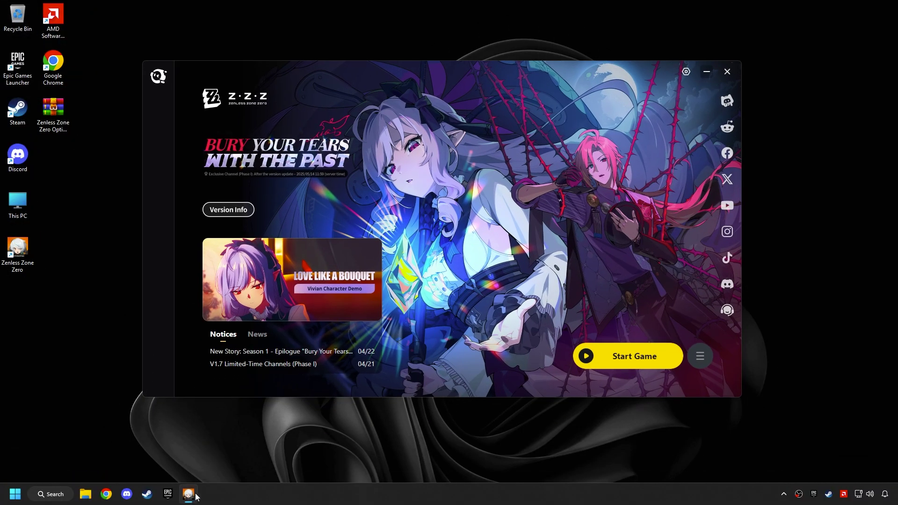
click(696, 352)
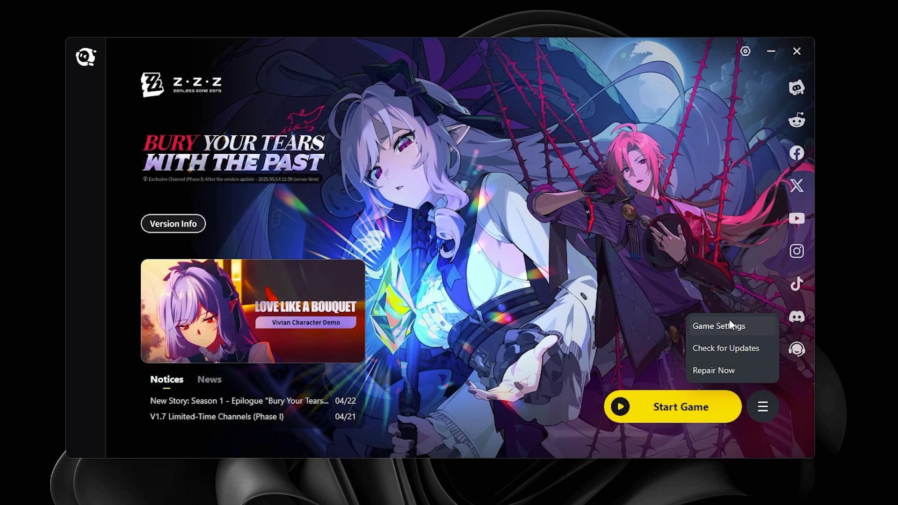
click(730, 325)
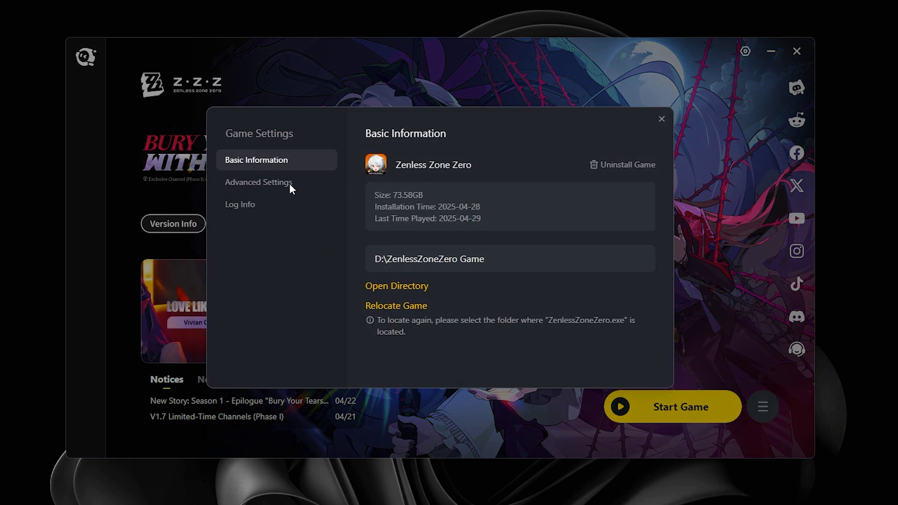
click(398, 285)
Step: Open the compatibility properties of the ZenlessZoneZero application and disable fullscreen optimizations
scroll(335, 256, down, 3)
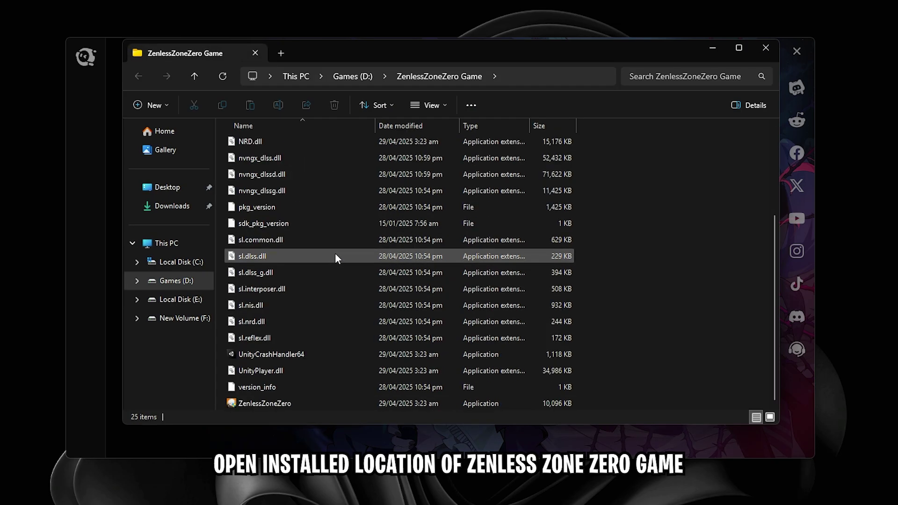
click(298, 404)
right_click(282, 401)
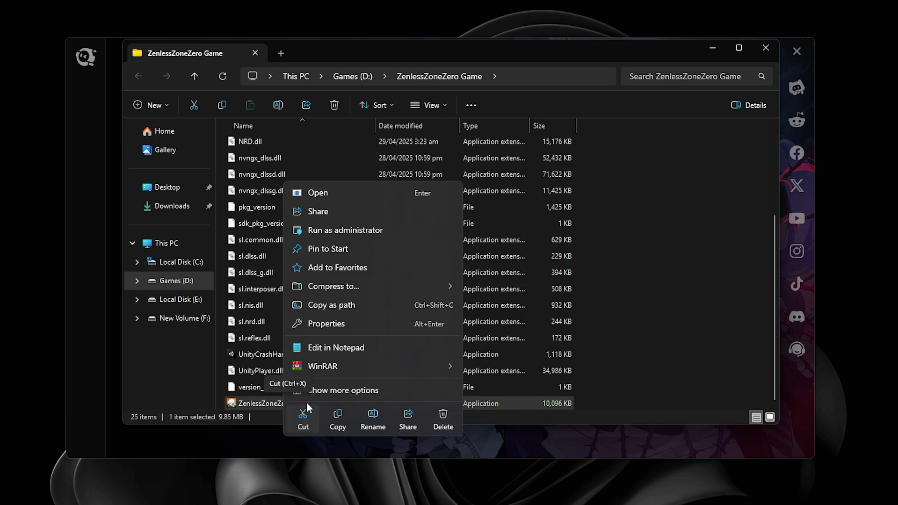
click(316, 325)
drag(396, 237, 366, 43)
click(363, 75)
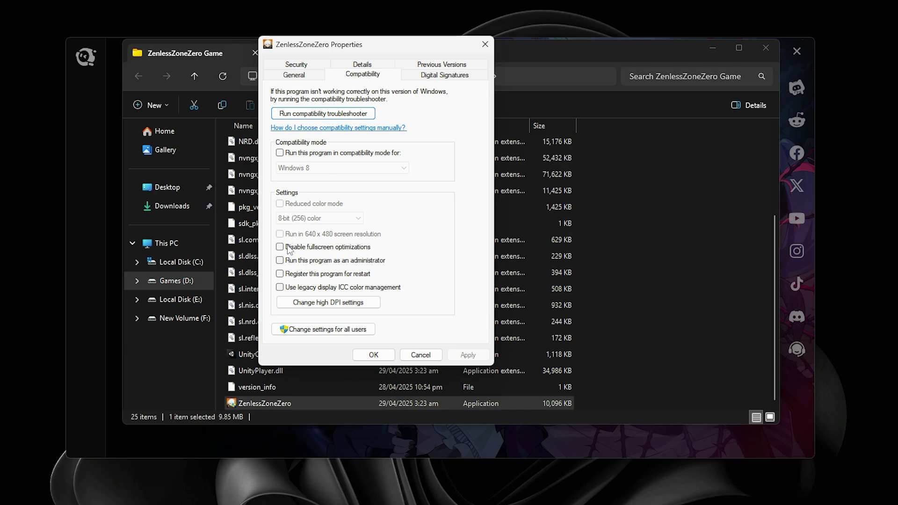
Step: Override the high DPI scaling behavior for ZenlessZoneZero with scaling performed by Application, and apply the properties
click(338, 302)
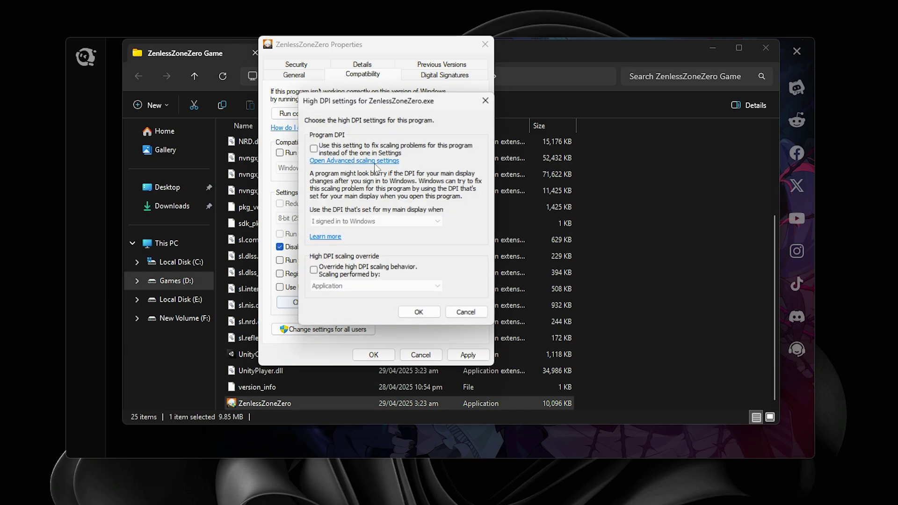
drag(355, 96, 557, 106)
click(499, 278)
click(505, 287)
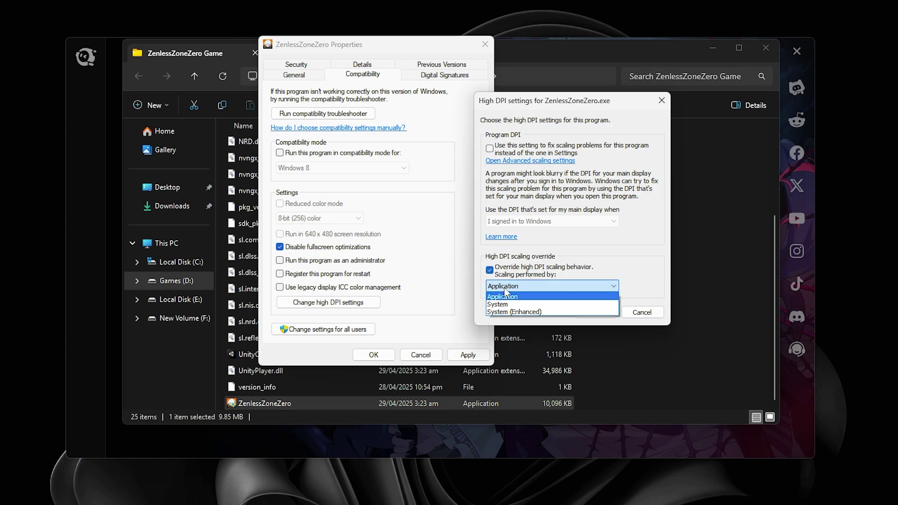
click(516, 284)
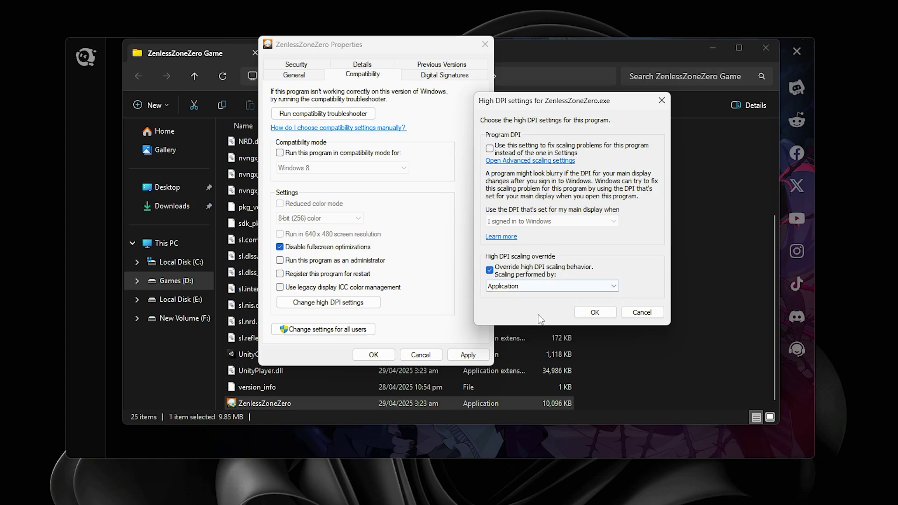
click(594, 312)
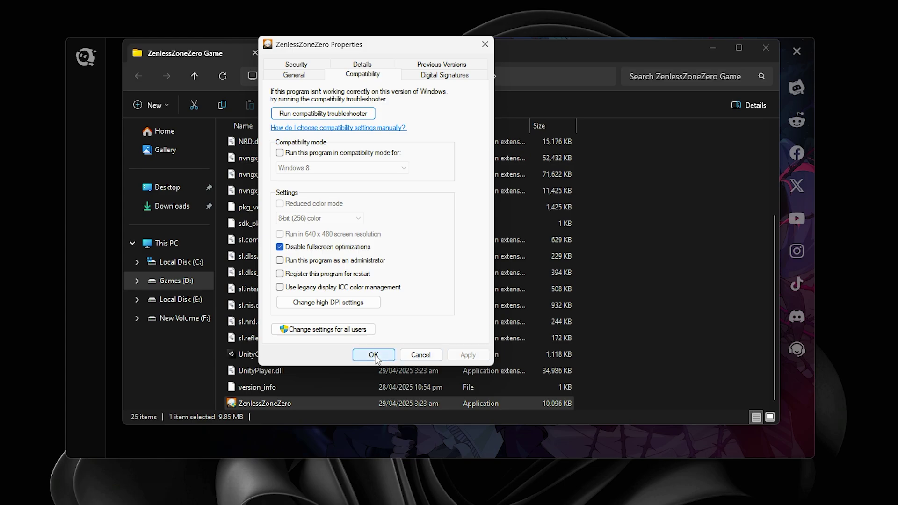
click(374, 355)
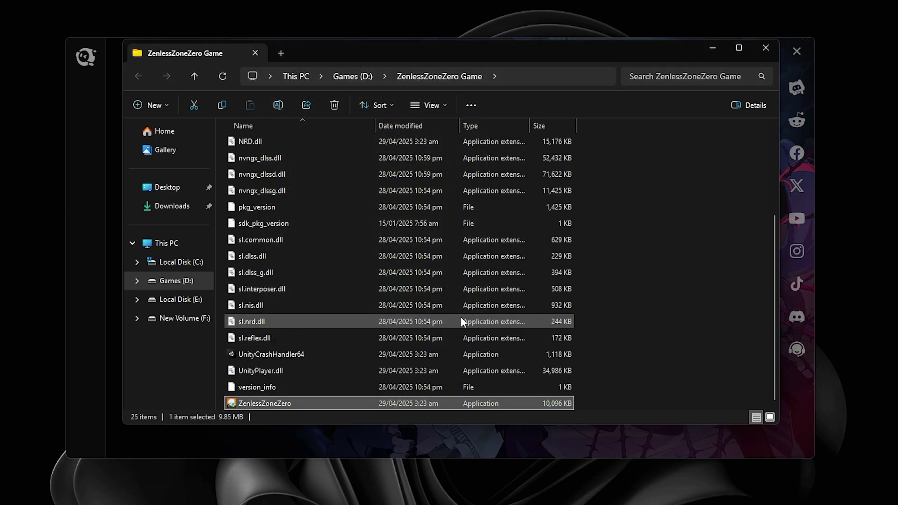
Step: Close the game folder and the launcher's game settings, and minimize the launcher
click(763, 50)
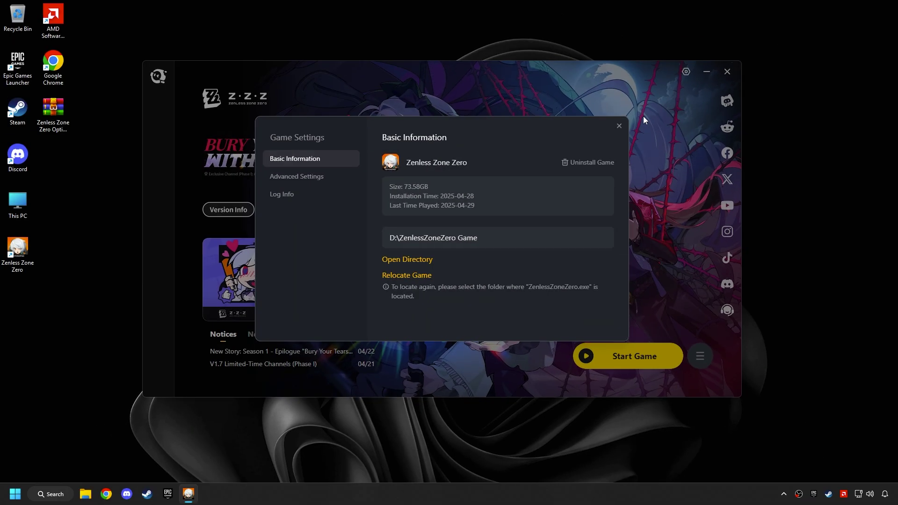
click(619, 126)
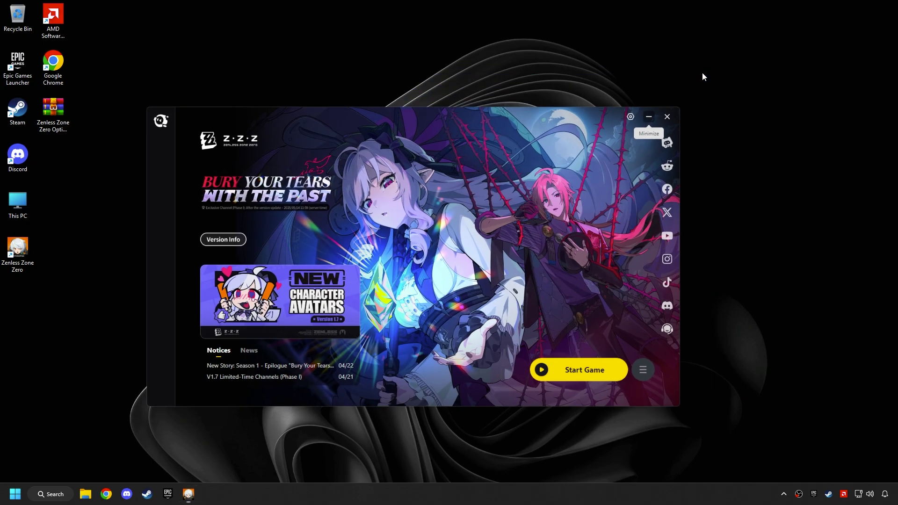
click(649, 117)
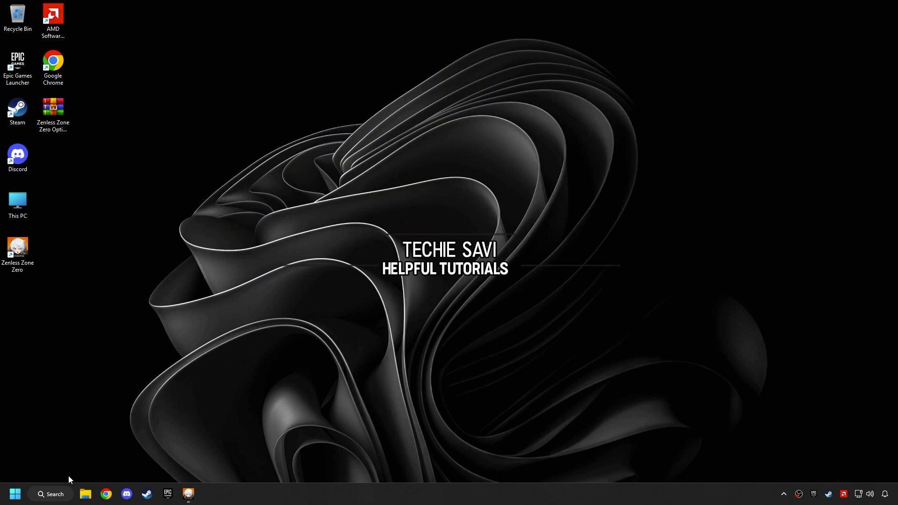
Step: Search Windows for "Graphics settings" and open the Graphics settings page
click(53, 495)
text(Grap)
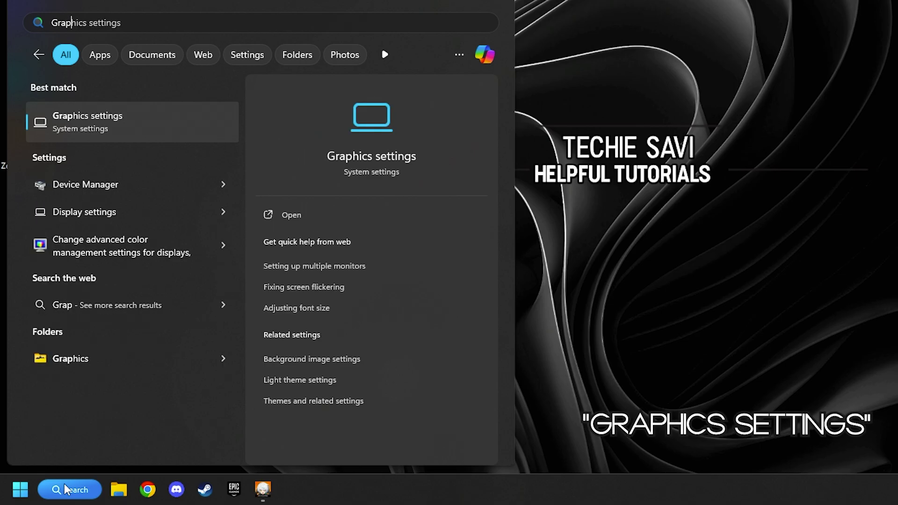
text(hics set)
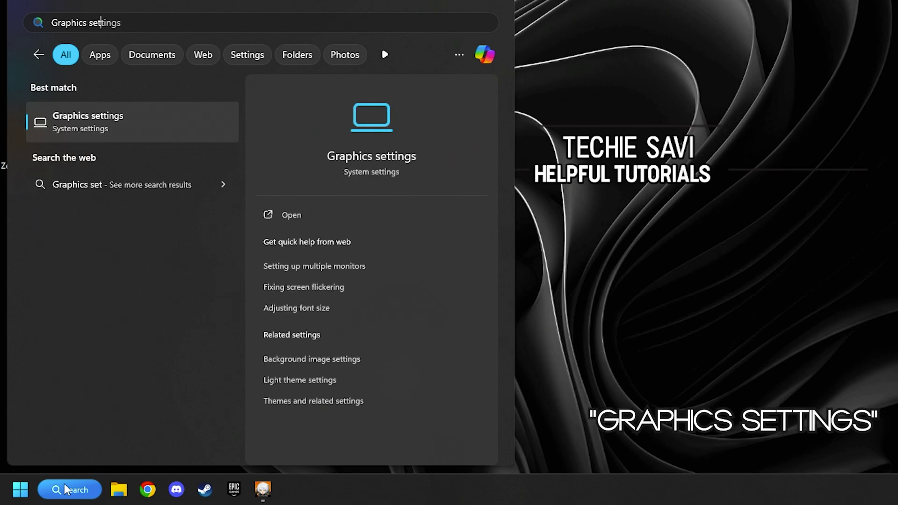
text(tings)
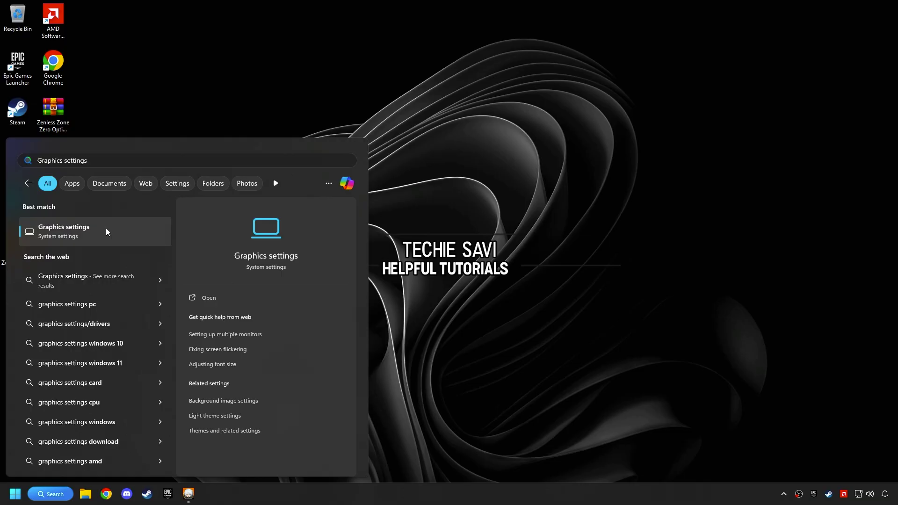
click(133, 118)
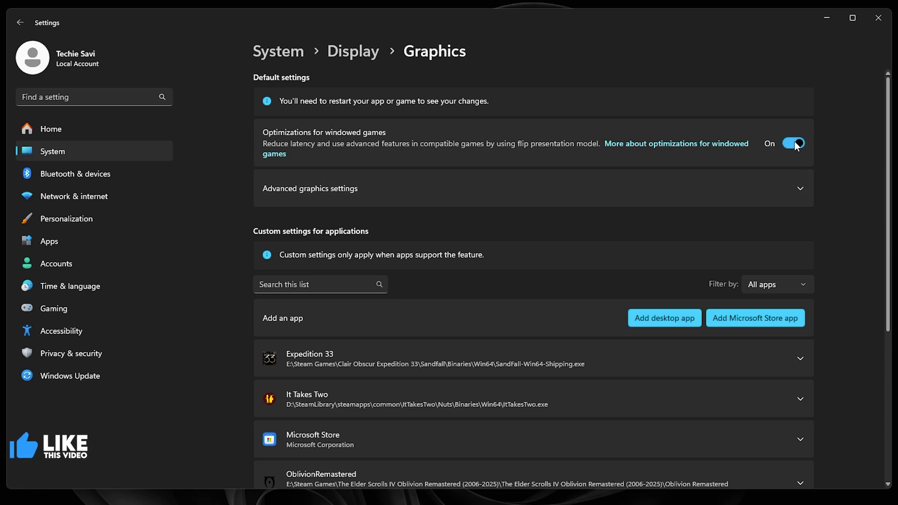
Step: Filter the custom app list by Apps I configured and add the ZenlessZoneZero desktop app from D:\ZenlessZoneZero Game
click(767, 283)
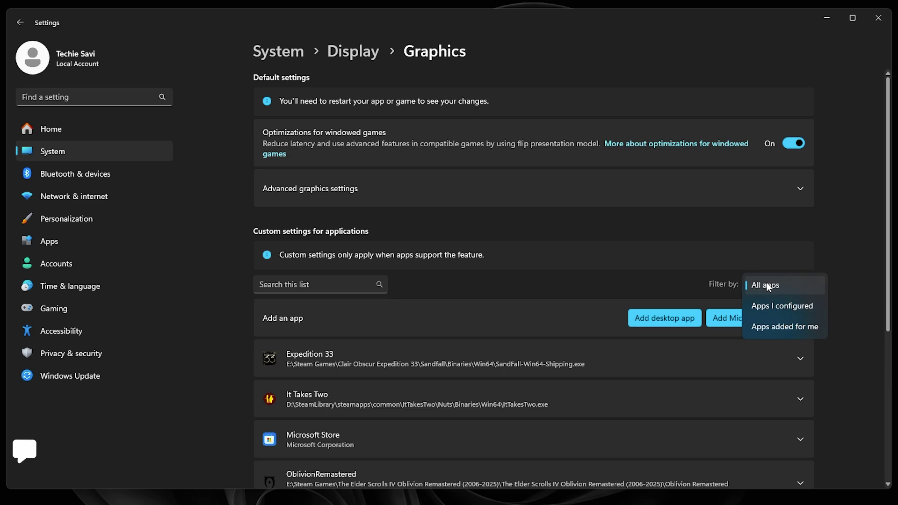
click(770, 306)
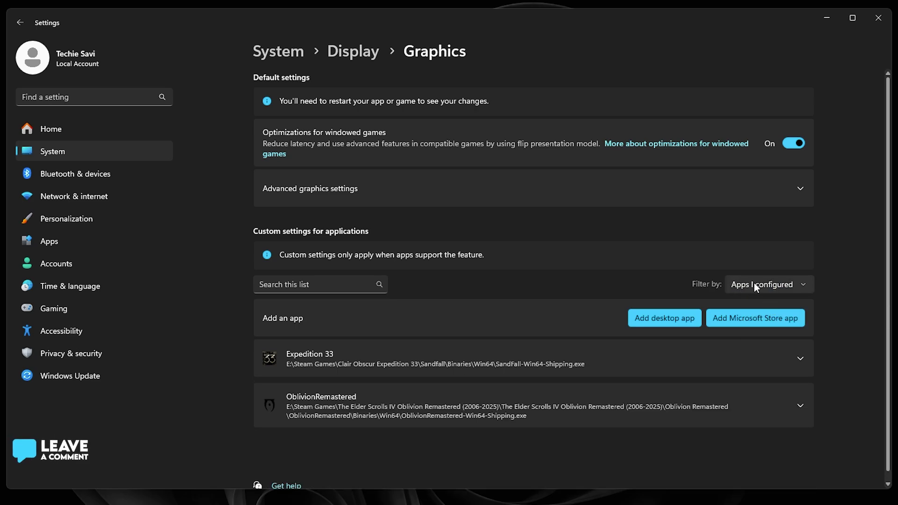
click(661, 318)
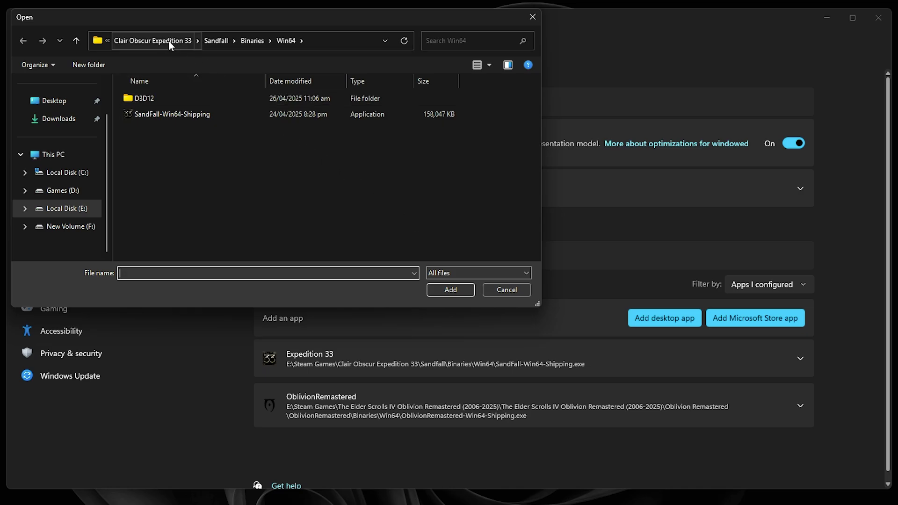
click(67, 209)
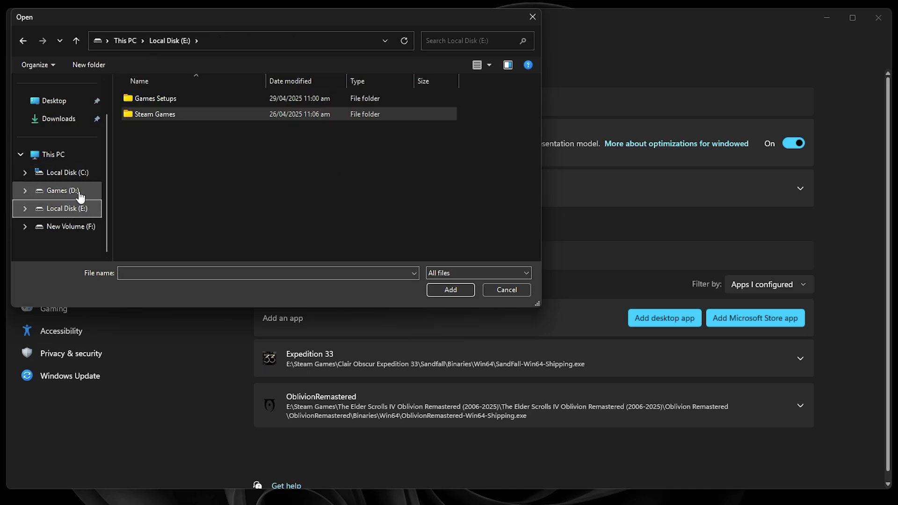
click(70, 192)
double_click(182, 181)
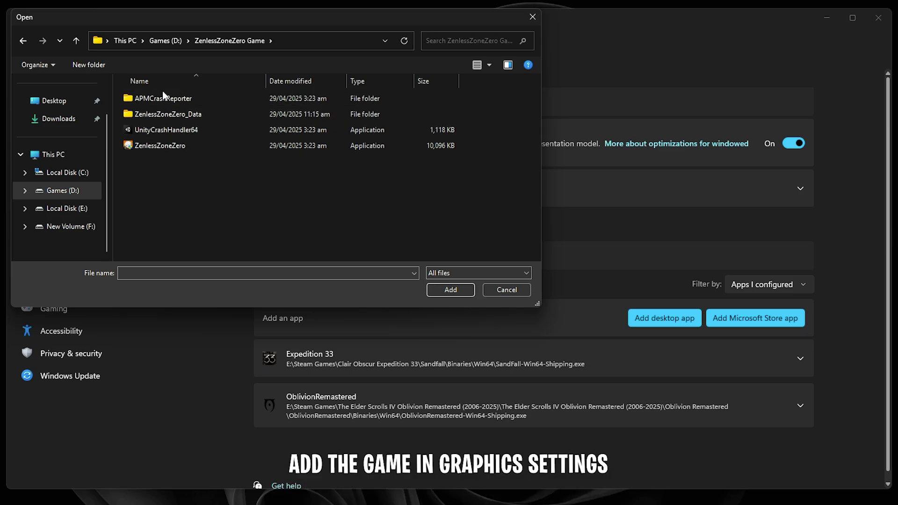
click(184, 146)
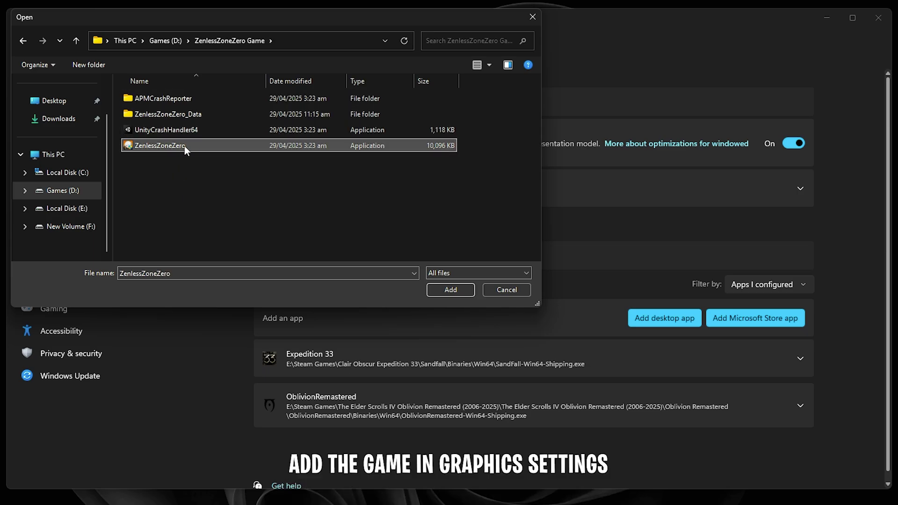
click(461, 292)
Step: Set the GPU preference of ZenlessZoneZero to High Performance (AMD Radeon RX 6700 XT)
scroll(457, 291, down, 5)
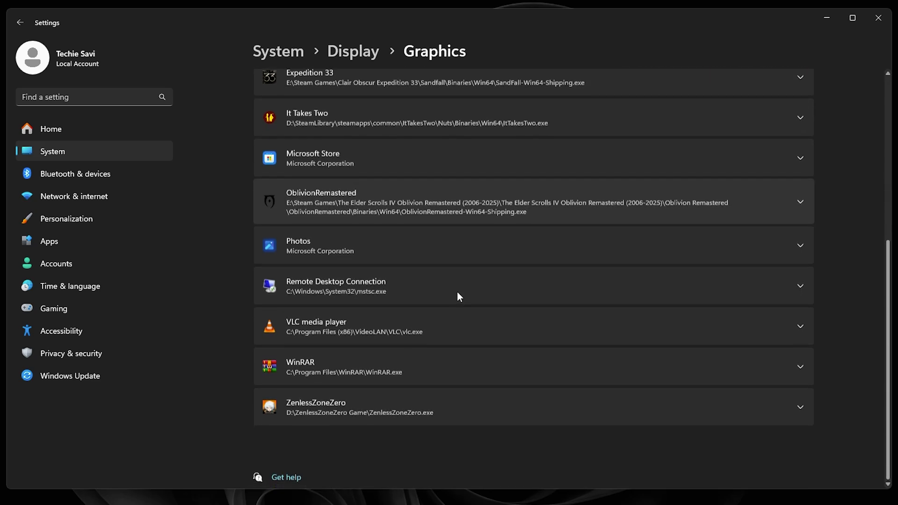
click(406, 401)
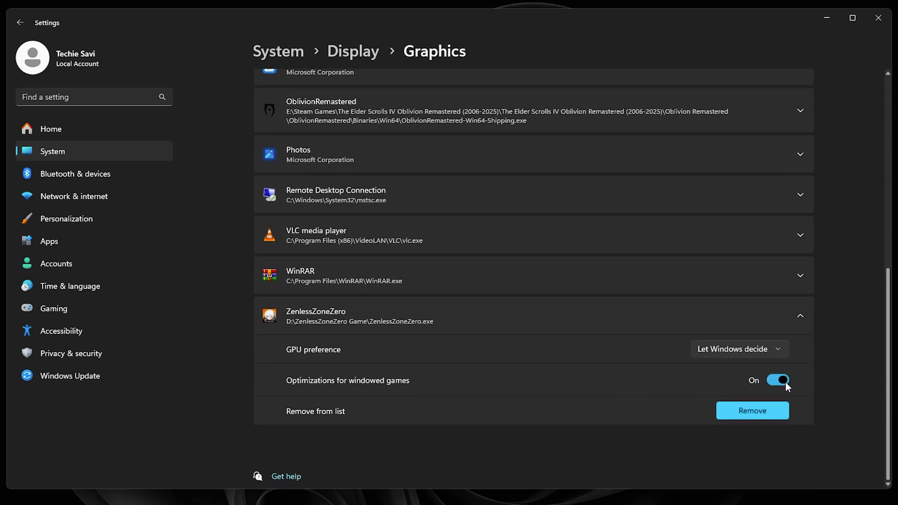
click(747, 349)
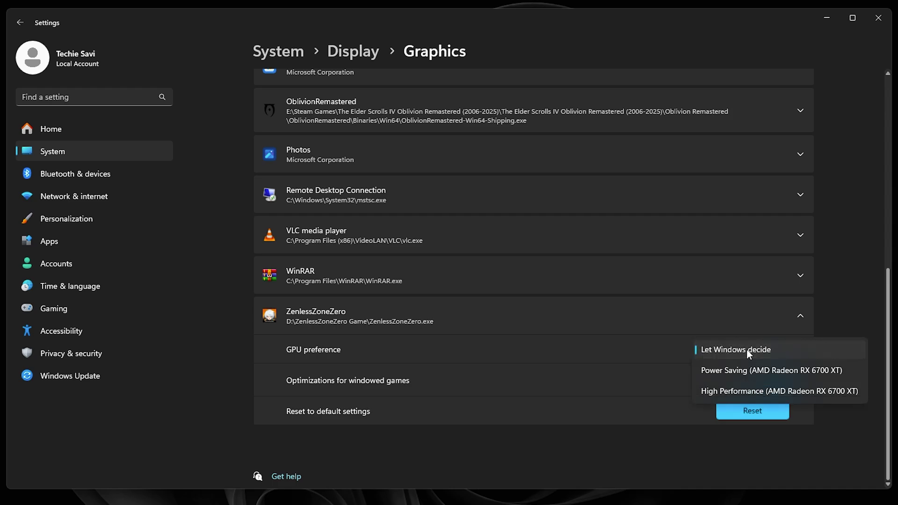
click(743, 393)
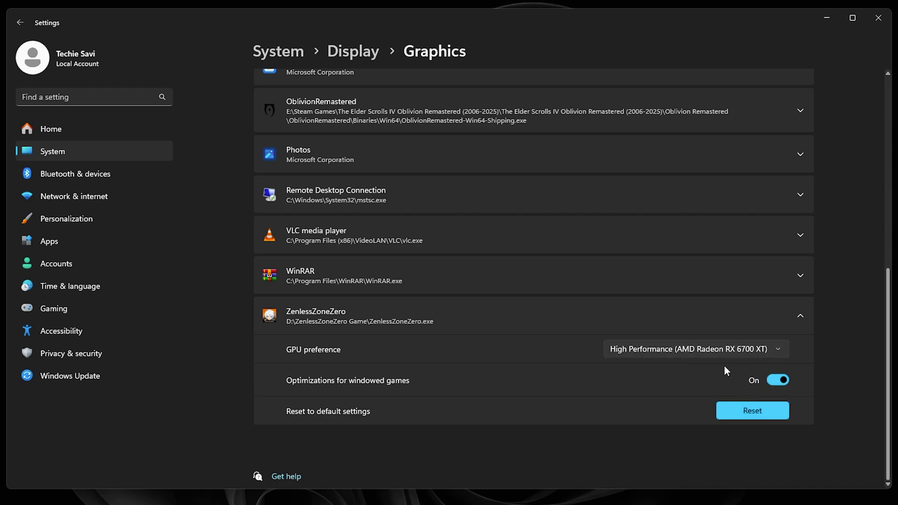
click(692, 348)
click(681, 351)
Step: Disable CCXProcess, Cloudflare WARP, Discord, MSI Center and Microsoft Edge in the Windows startup apps
click(53, 243)
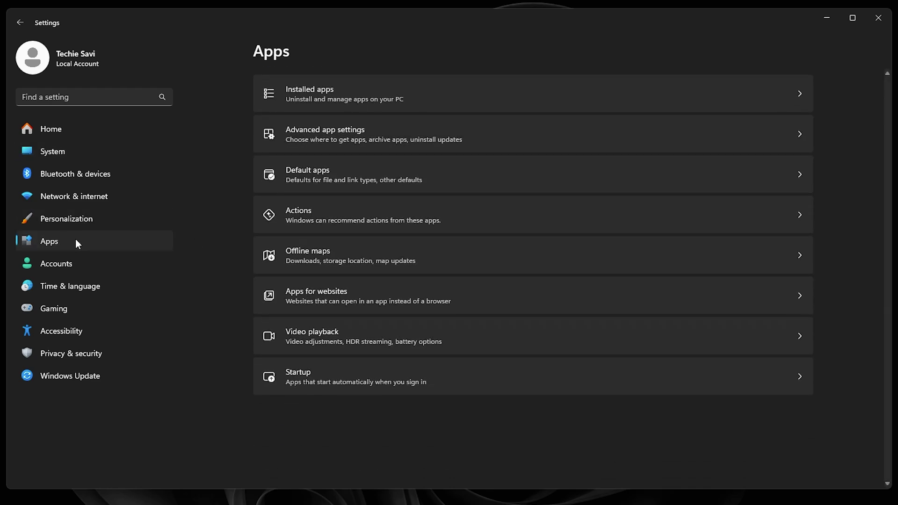
click(332, 376)
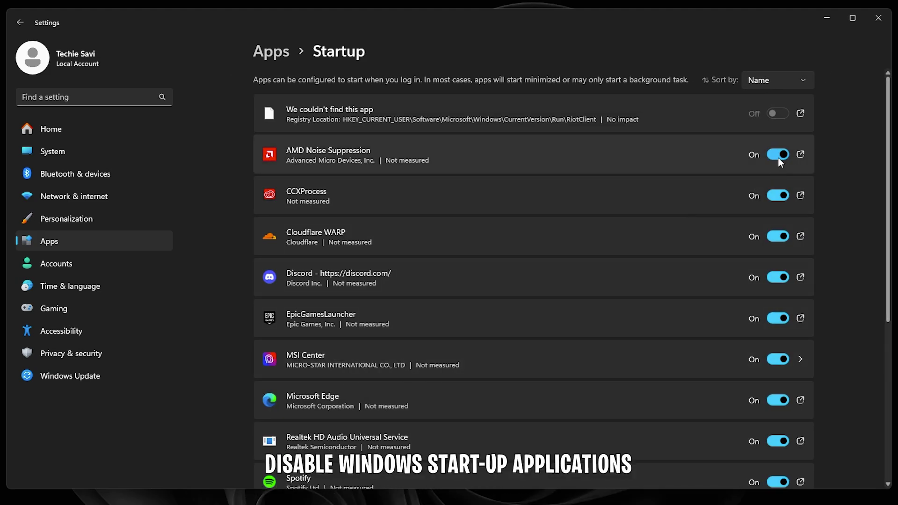
click(777, 194)
click(777, 236)
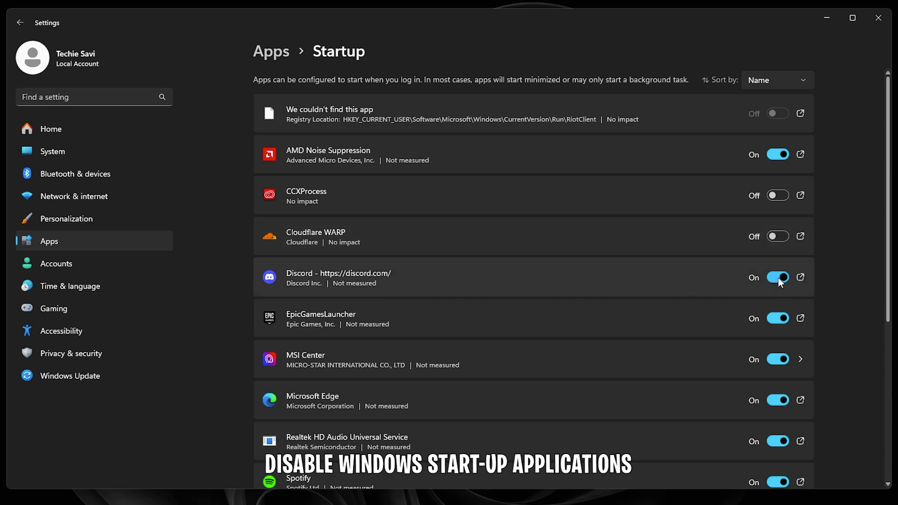
click(778, 277)
click(778, 359)
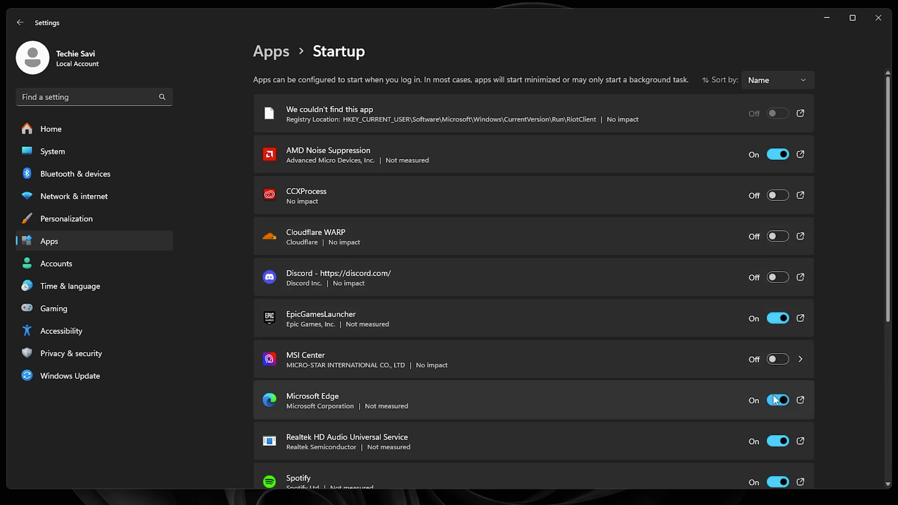
click(778, 400)
Step: Disable Spotify and Terminal as startup apps
scroll(773, 394, down, 3)
click(780, 314)
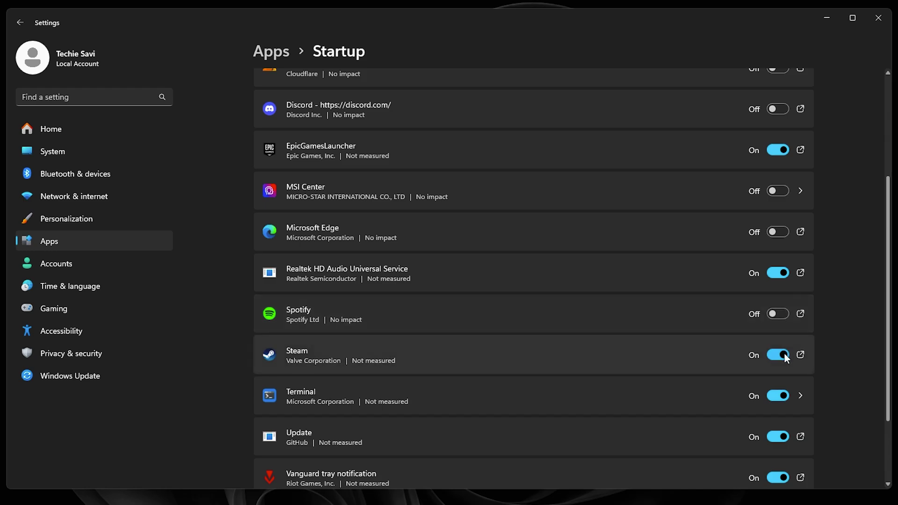
scroll(781, 346, down, 2)
click(778, 312)
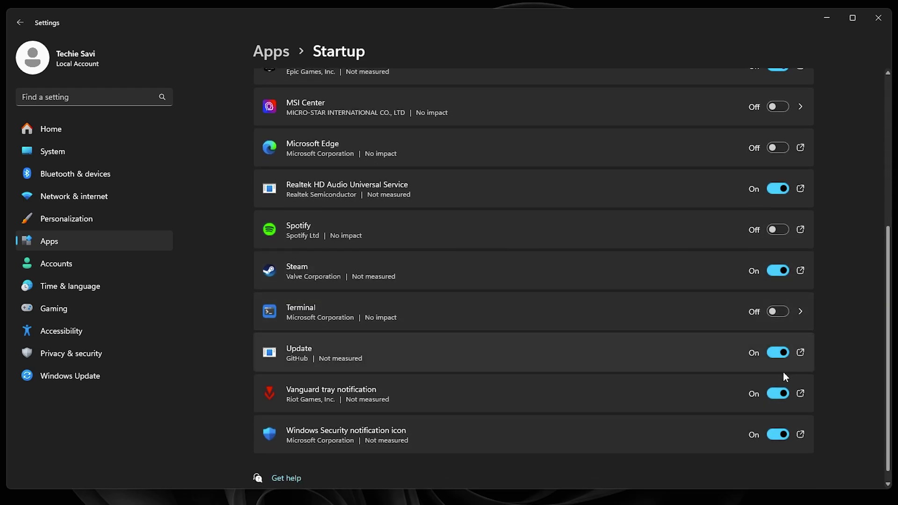
scroll(680, 392, up, 5)
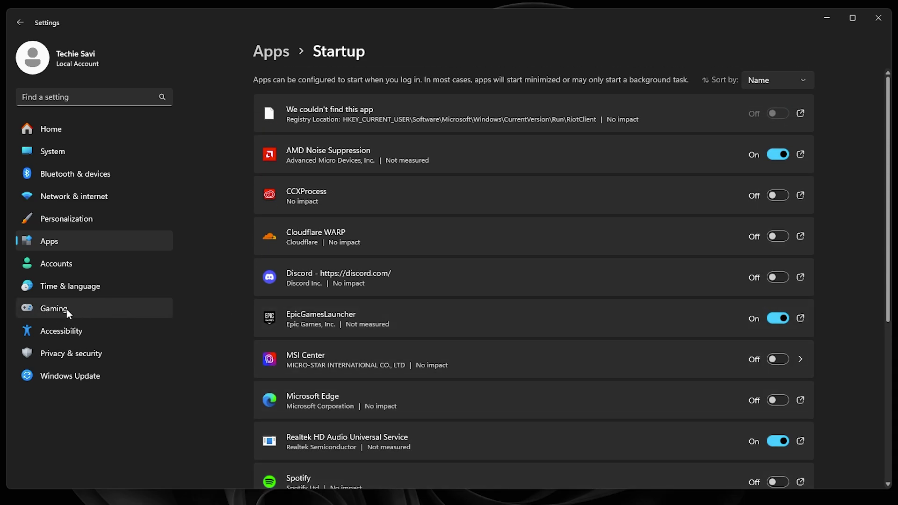
Step: Turn off the option that lets a controller open Game Bar, and open the Game Mode settings
click(67, 310)
click(361, 88)
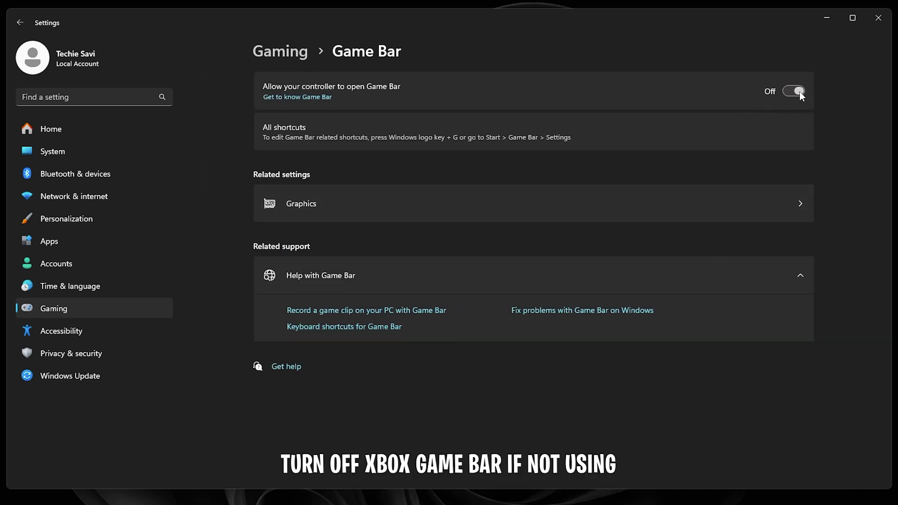
click(264, 51)
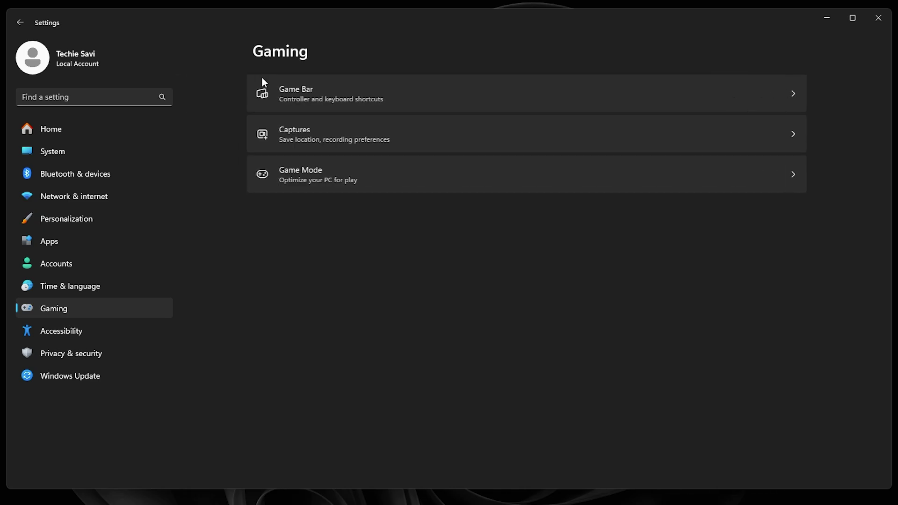
click(318, 183)
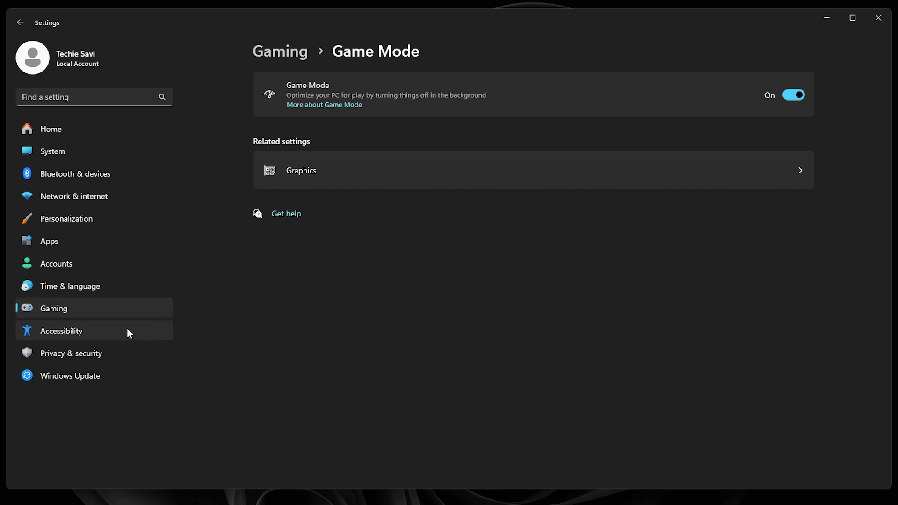
Step: Turn off Always show scrollbars, Transparency effects and Animation effects in the Accessibility visual effects settings
click(77, 332)
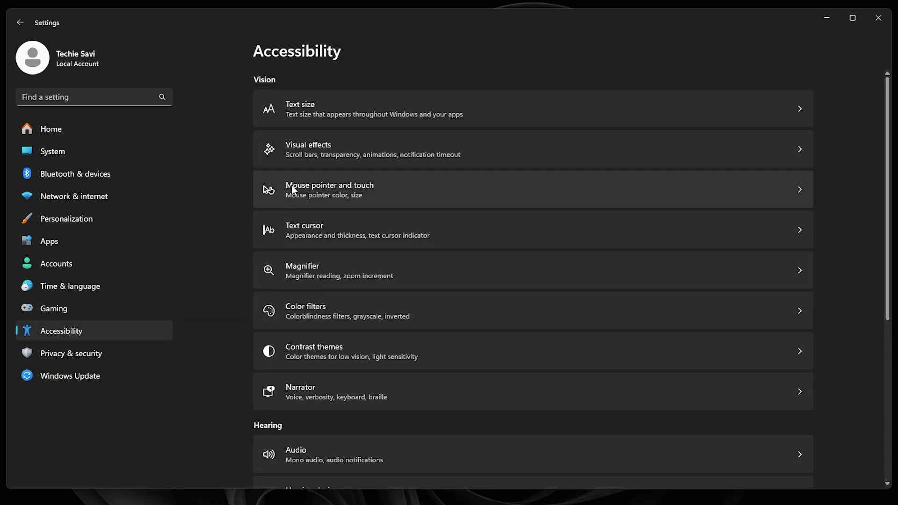
click(327, 156)
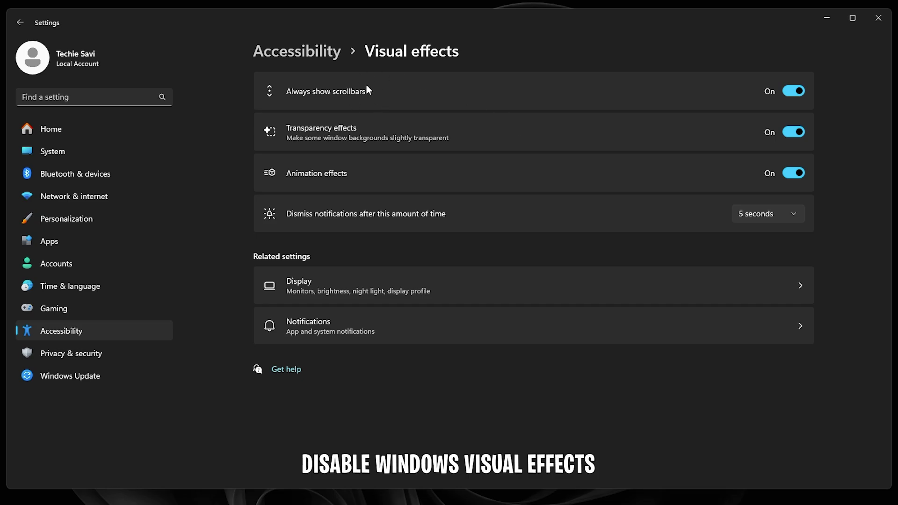
click(797, 134)
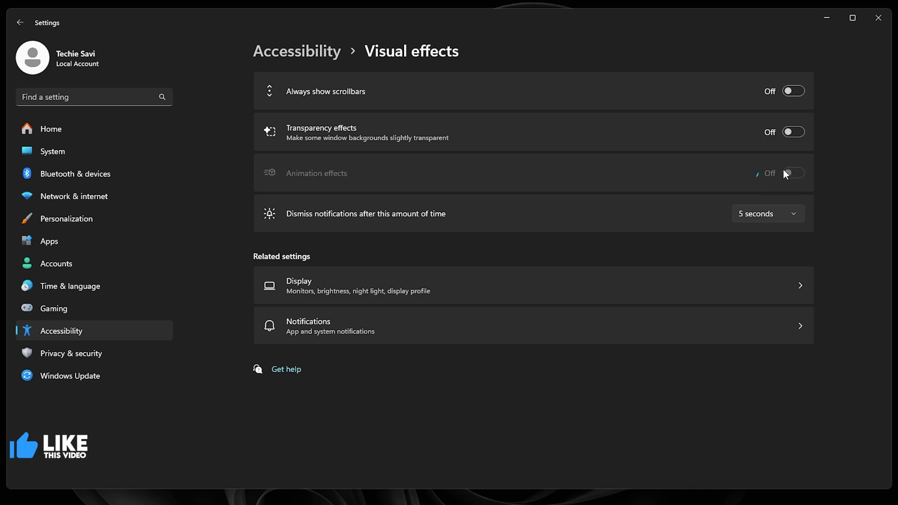
Step: Turn off Allow downloads from other devices in Windows Update's Delivery Optimization and close Settings
click(89, 377)
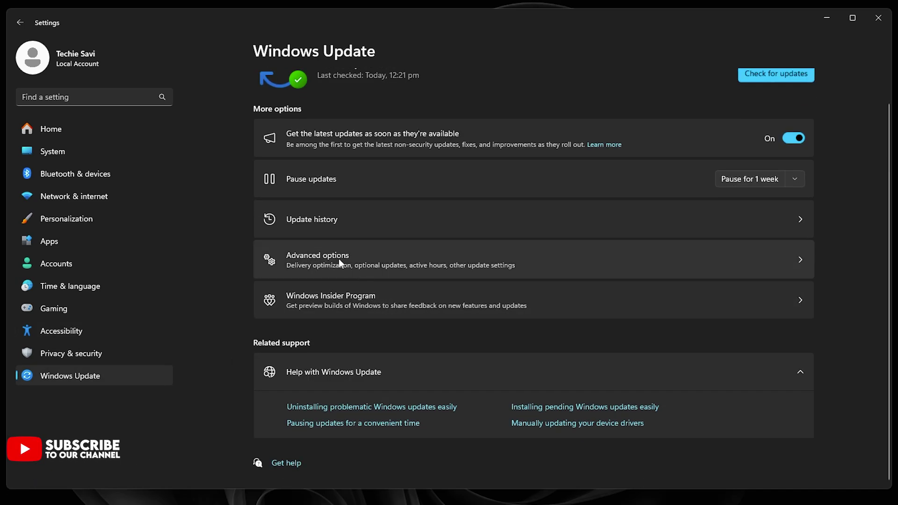
click(350, 260)
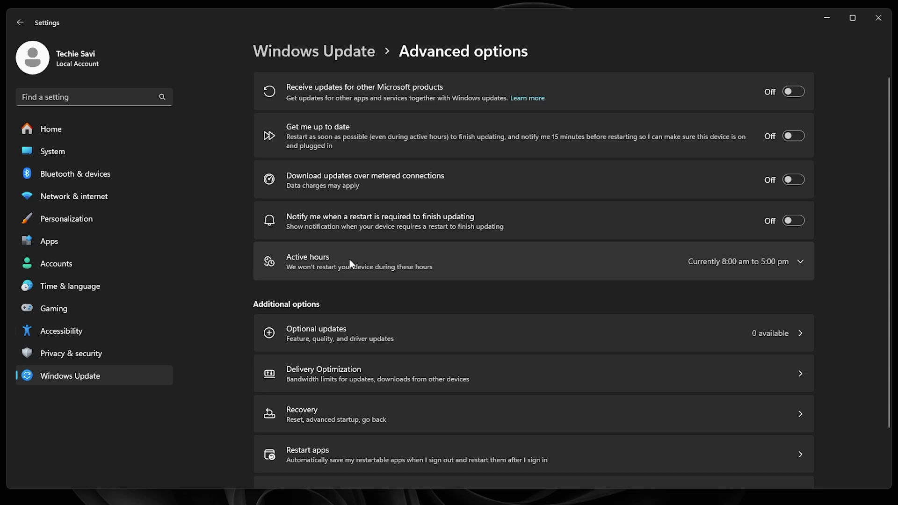
scroll(349, 259, down, 2)
click(364, 316)
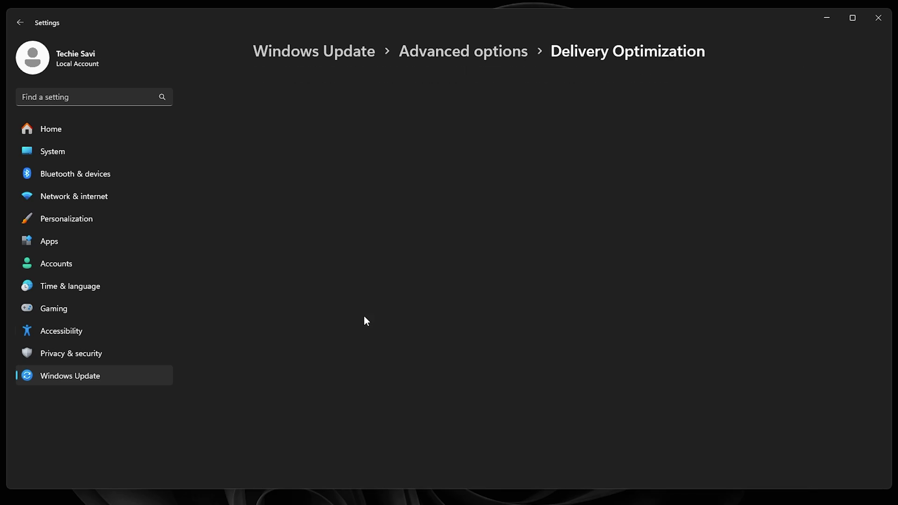
click(440, 127)
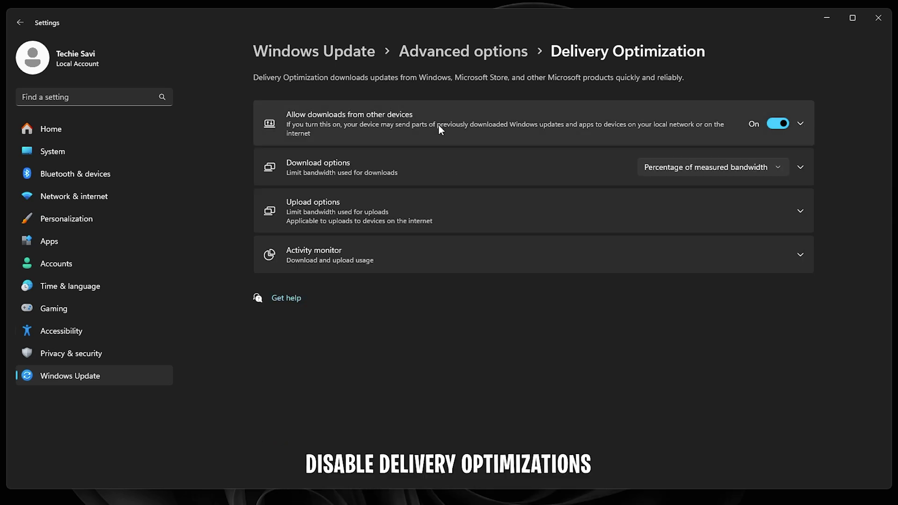
click(776, 124)
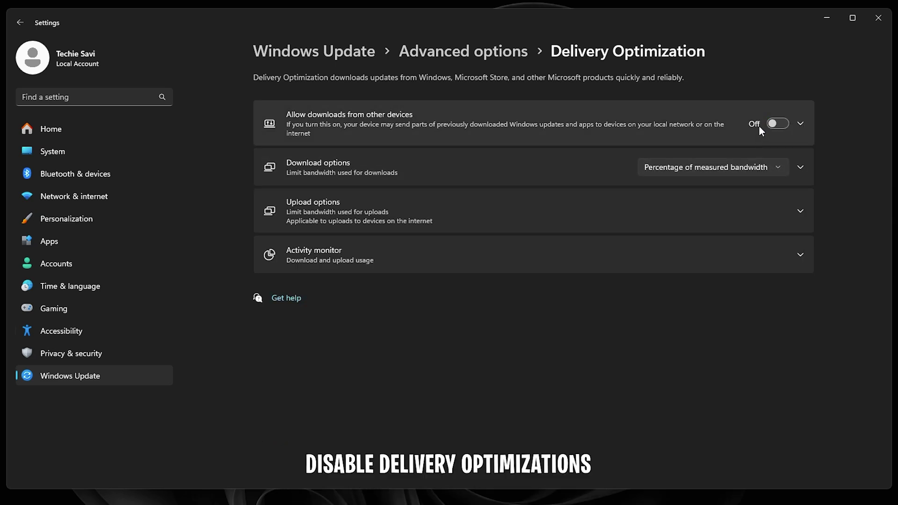
click(801, 124)
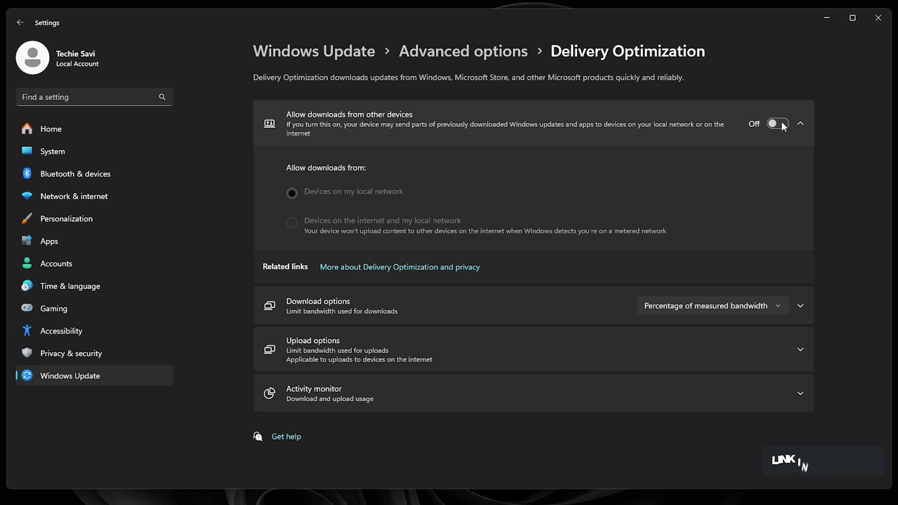
click(879, 19)
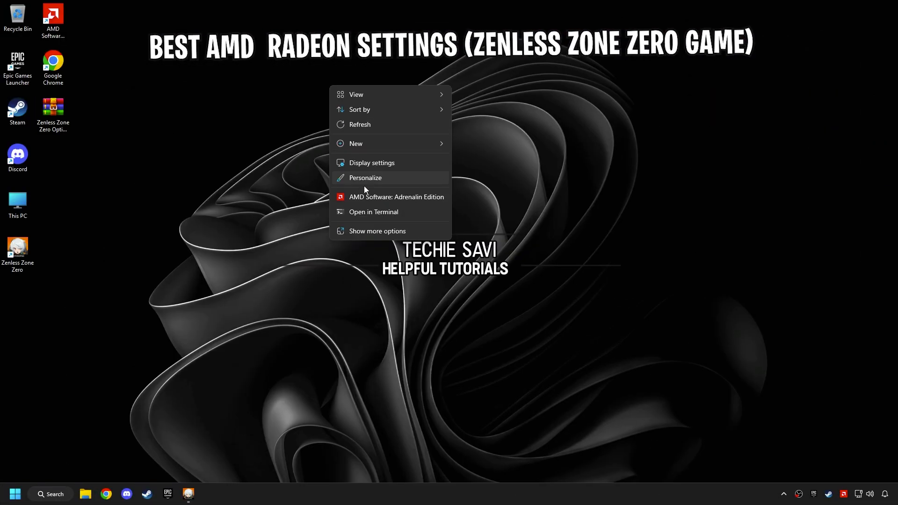
Step: Open the ZENLESS.ZONE.ZERO game profile in AMD Software: Adrenalin Edition
click(367, 197)
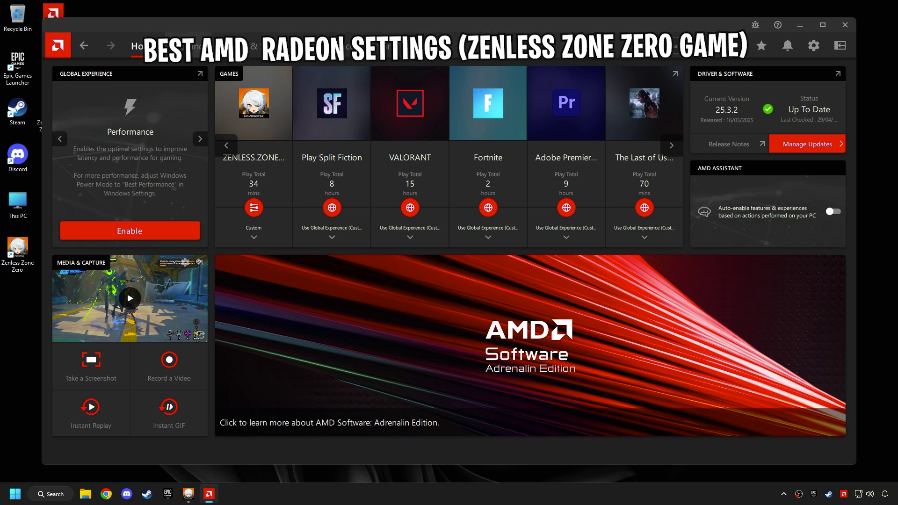
click(184, 49)
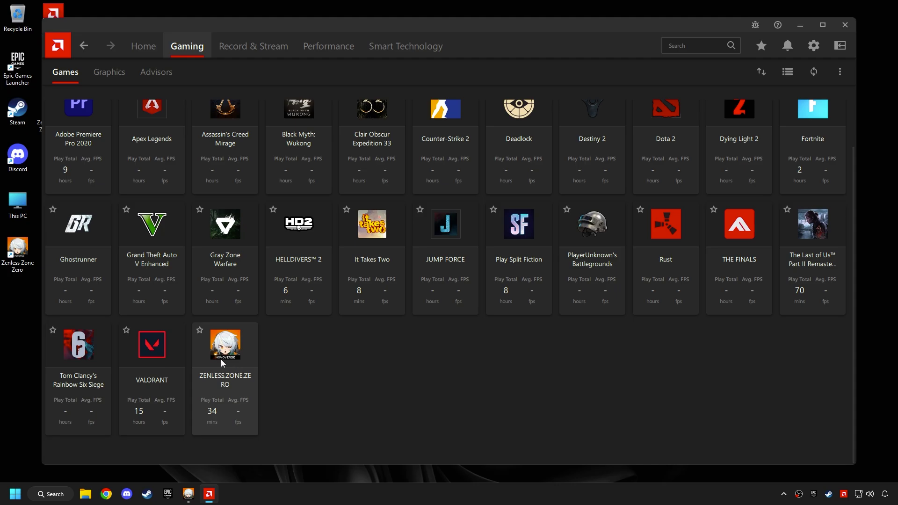
click(222, 360)
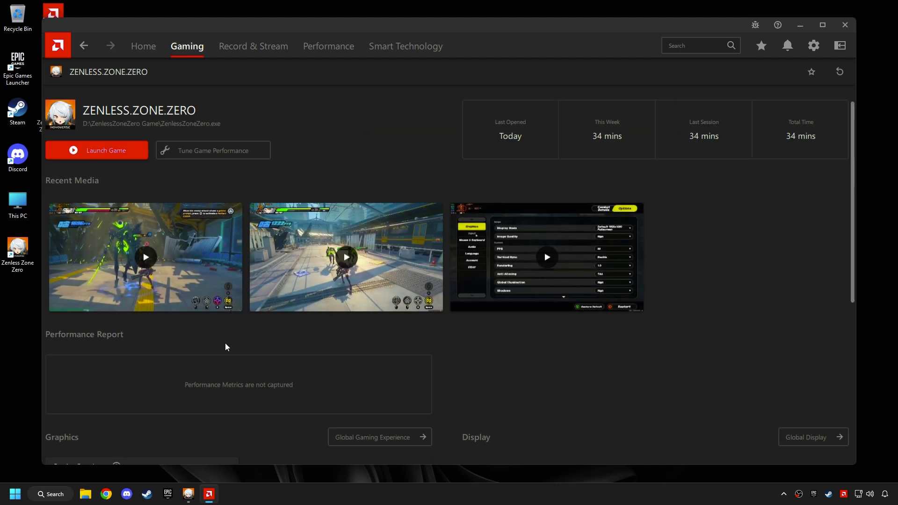
Step: Enable Radeon Anti-Lag, Radeon Image Sharpening and Radeon Enhanced Sync for the game
scroll(277, 246, down, 6)
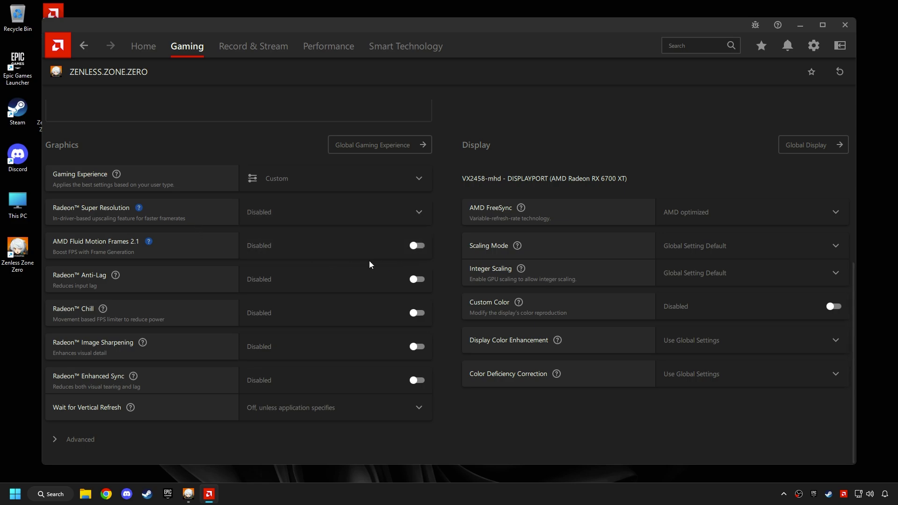
click(416, 279)
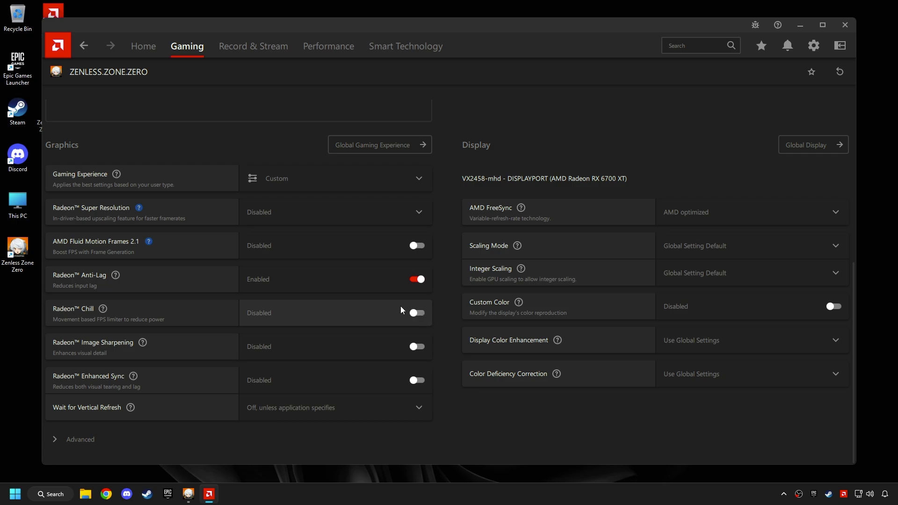
click(417, 348)
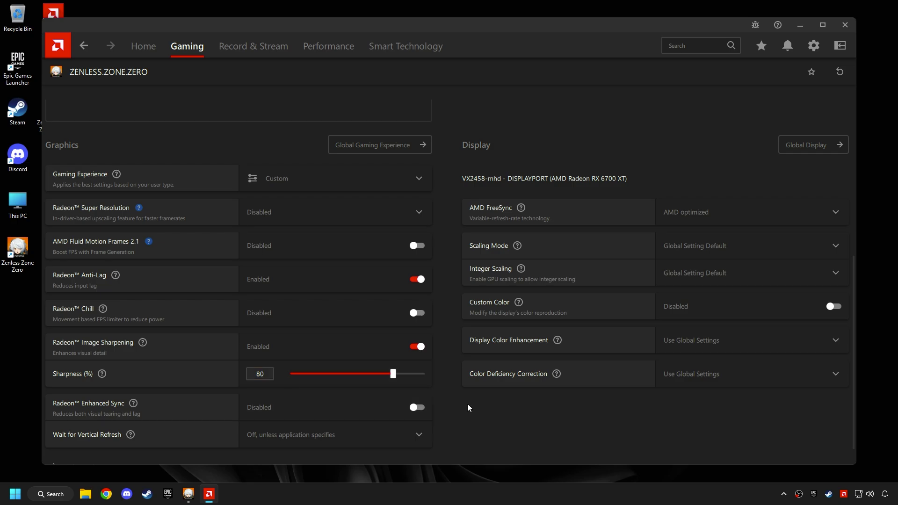
scroll(372, 404, down, 1)
click(414, 380)
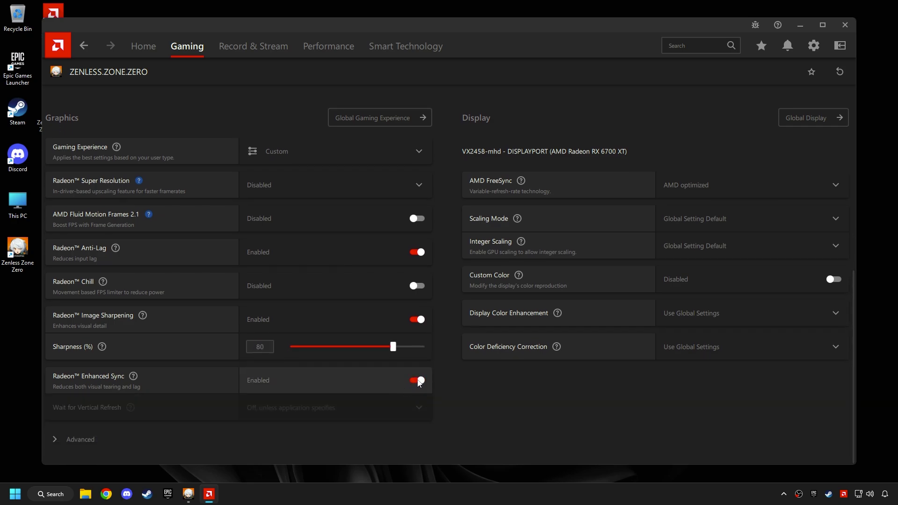
Step: Enable Anisotropic Filtering in the advanced graphics settings, with its level at 2x
scroll(301, 321, down, 5)
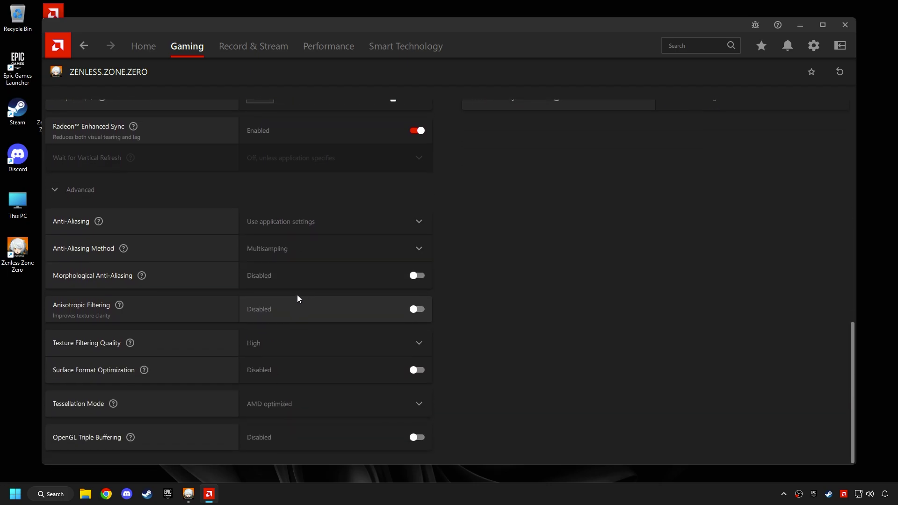
click(305, 306)
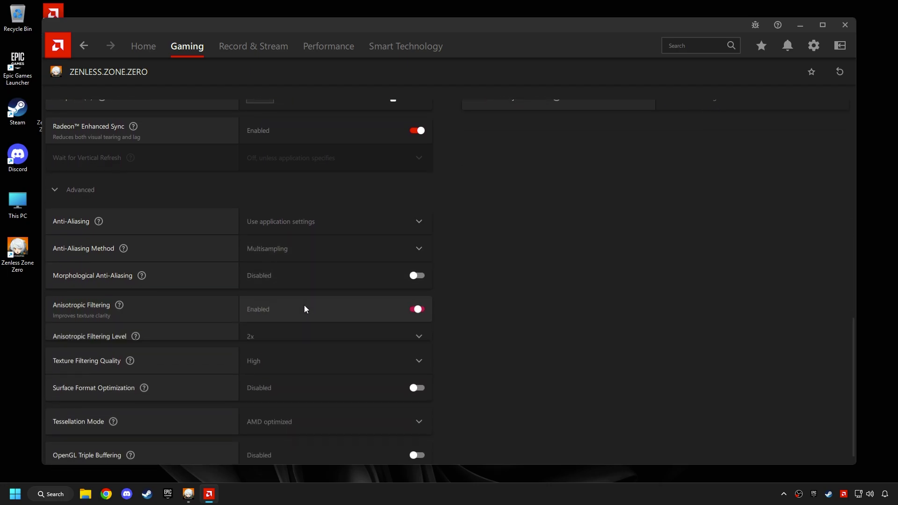
click(279, 341)
click(258, 359)
scroll(255, 337, down, 1)
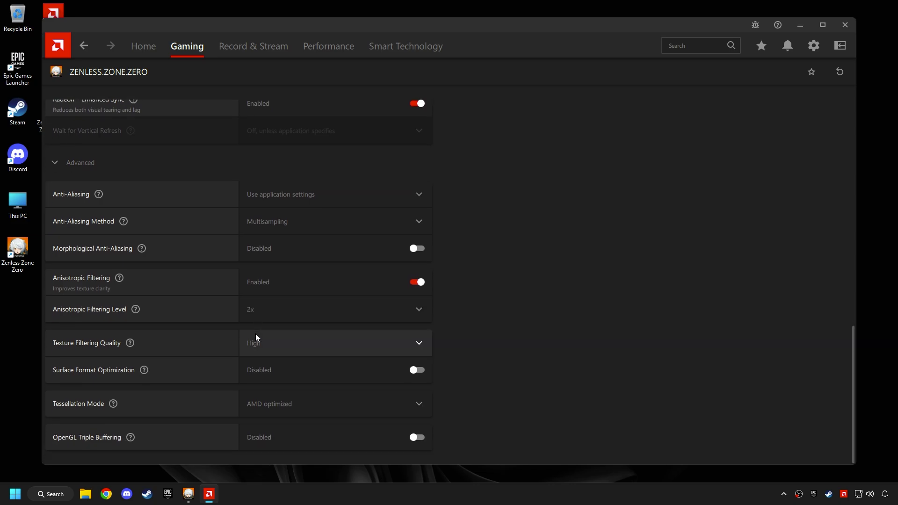
Step: Set Texture Filtering Quality to High, enable Surface Format Optimization, and set Tessellation Mode to AMD optimized
click(270, 339)
click(268, 367)
click(421, 370)
click(380, 414)
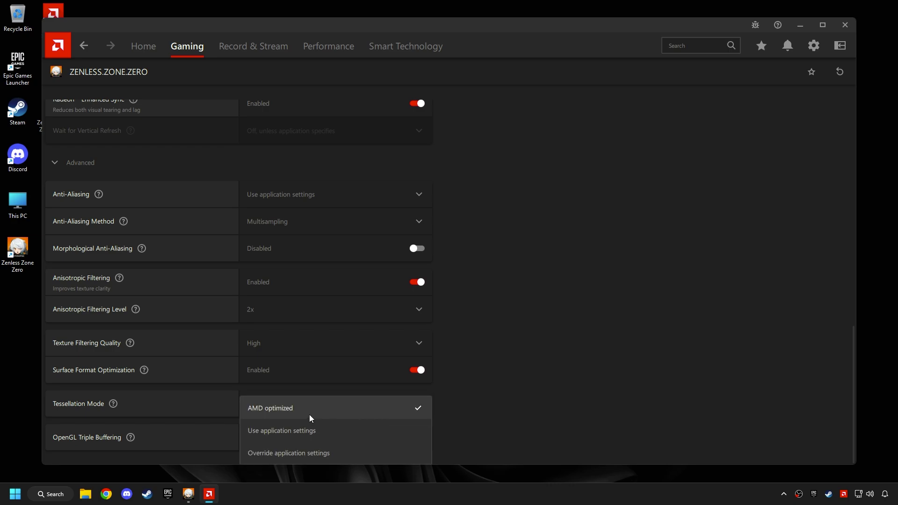
click(274, 409)
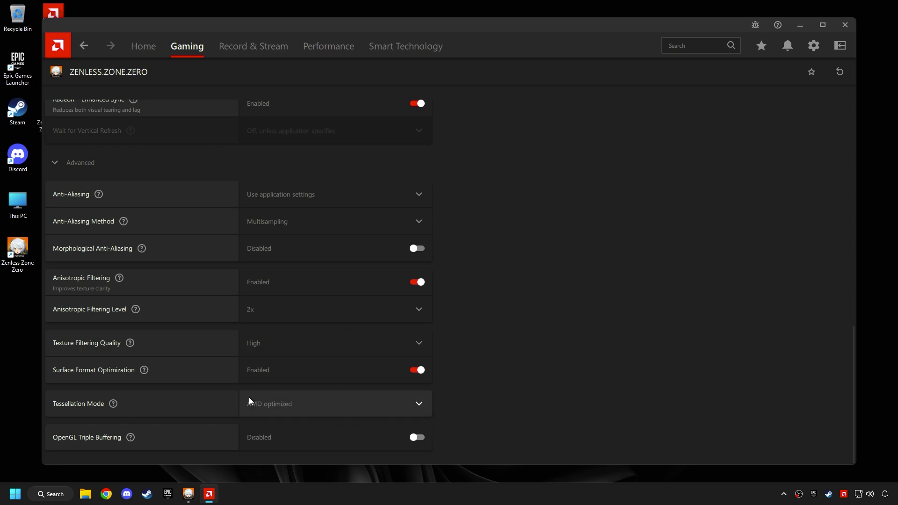
Step: Set Display Color Enhancement to Disabled in the game's display settings and review the graphics settings
scroll(406, 411, up, 8)
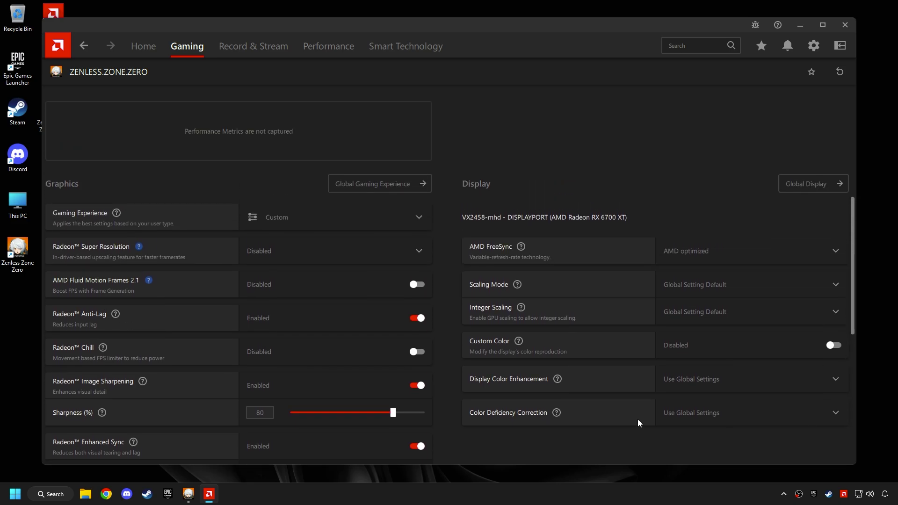
click(703, 380)
click(692, 420)
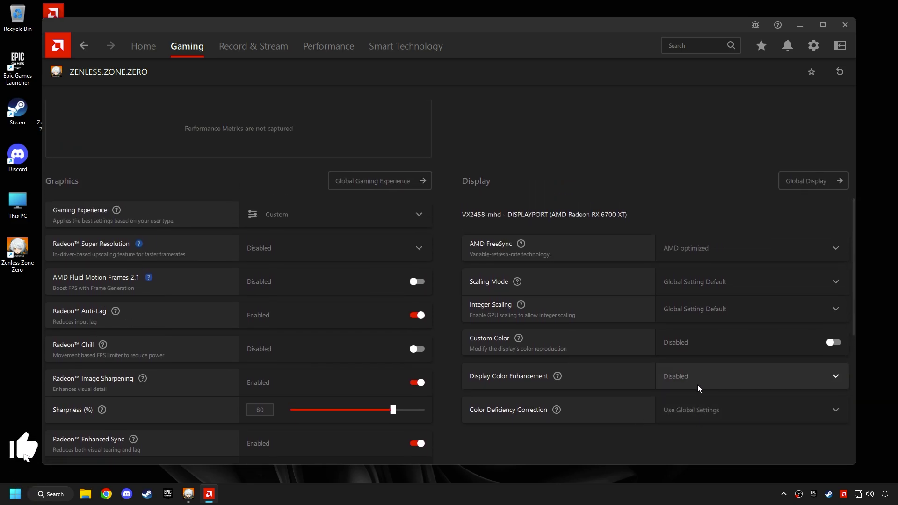
scroll(698, 385, down, 6)
scroll(692, 207, up, 3)
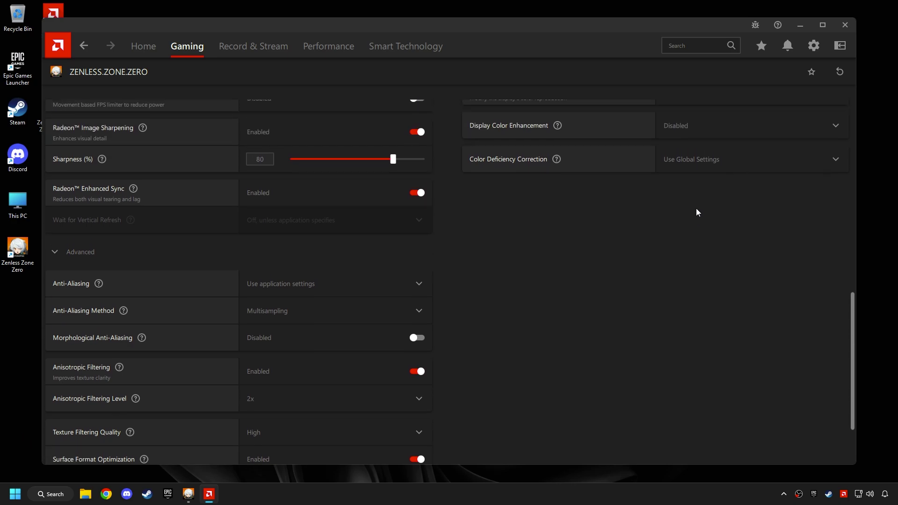
Step: Choose a Color Deficiency Correction option in the game's display settings and close the AMD software
click(702, 159)
click(689, 211)
scroll(690, 211, up, 10)
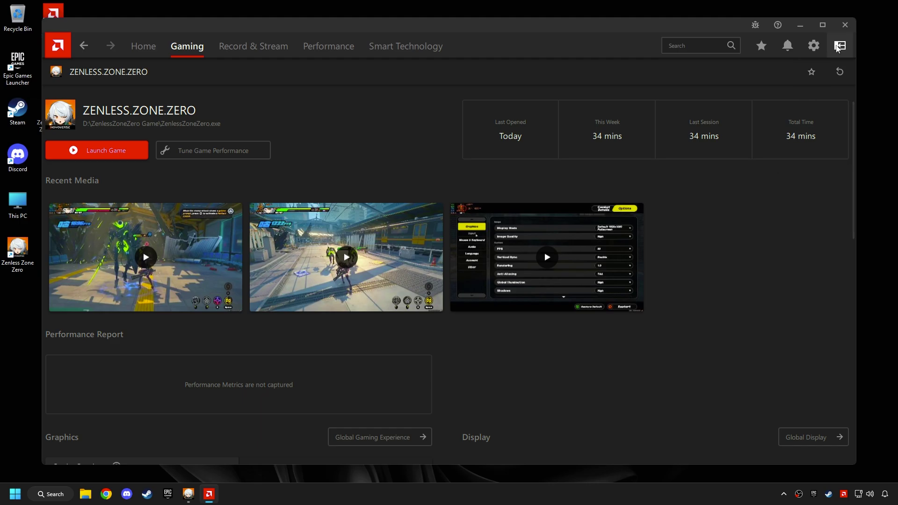
click(849, 25)
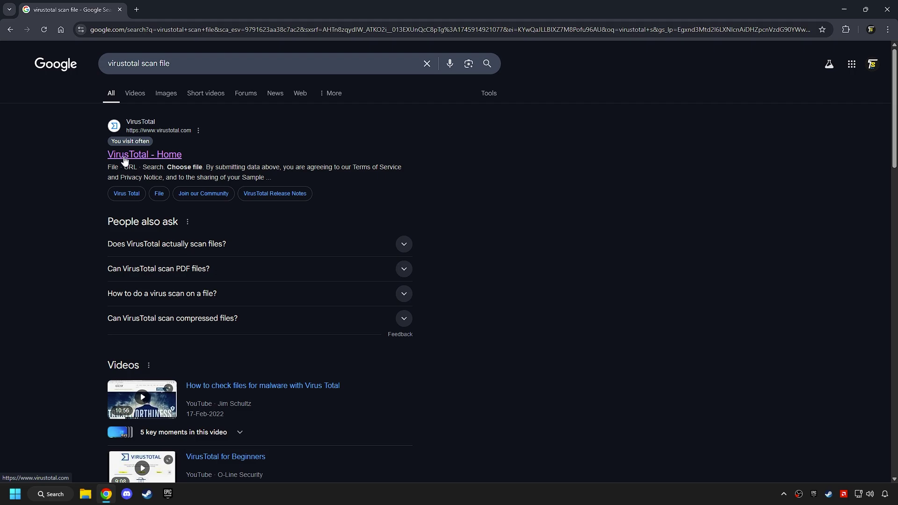
Step: Open the VirusTotal site in Chrome and upload the Zenless Zone Zero Optimization Pack WinRAR archive from the Desktop for scanning
middle_click(125, 161)
click(165, 10)
click(443, 293)
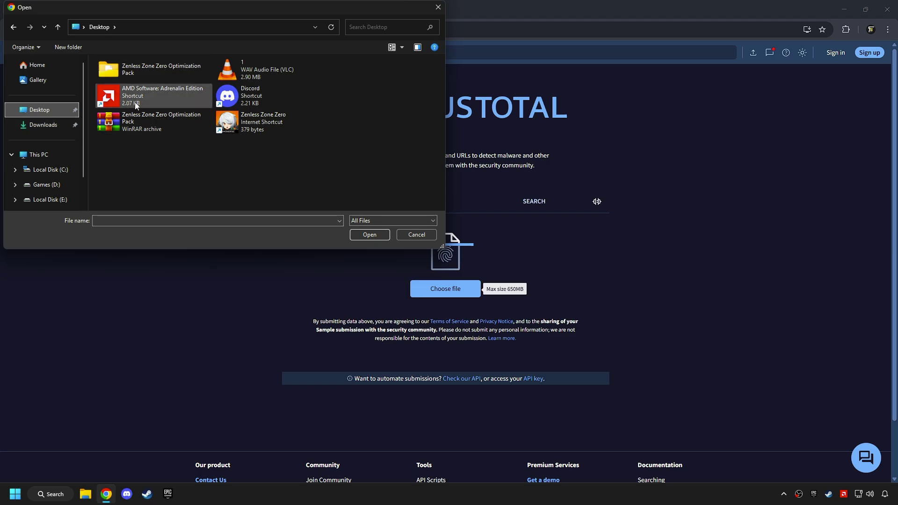
click(149, 126)
click(364, 232)
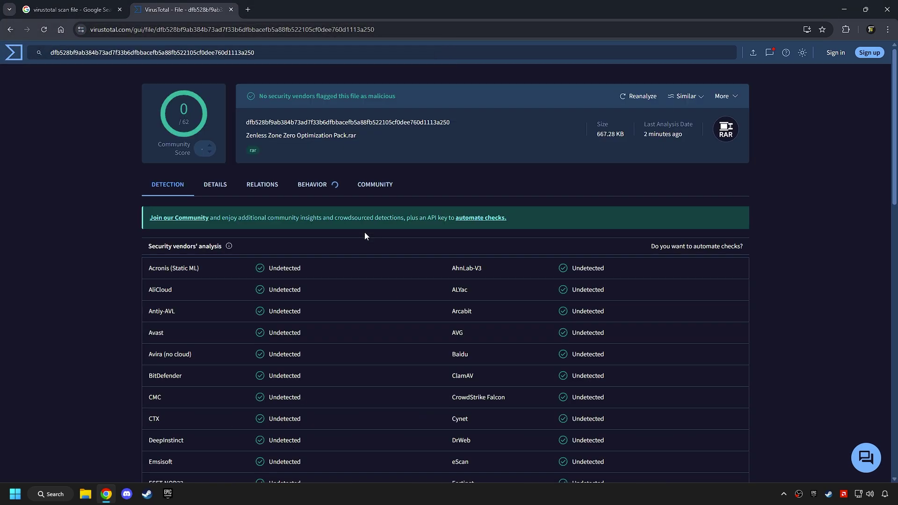
Step: Review the VirusTotal detection results and the list of security vendors for the optimization pack archive
drag(252, 126, 453, 131)
click(453, 131)
drag(245, 136, 376, 137)
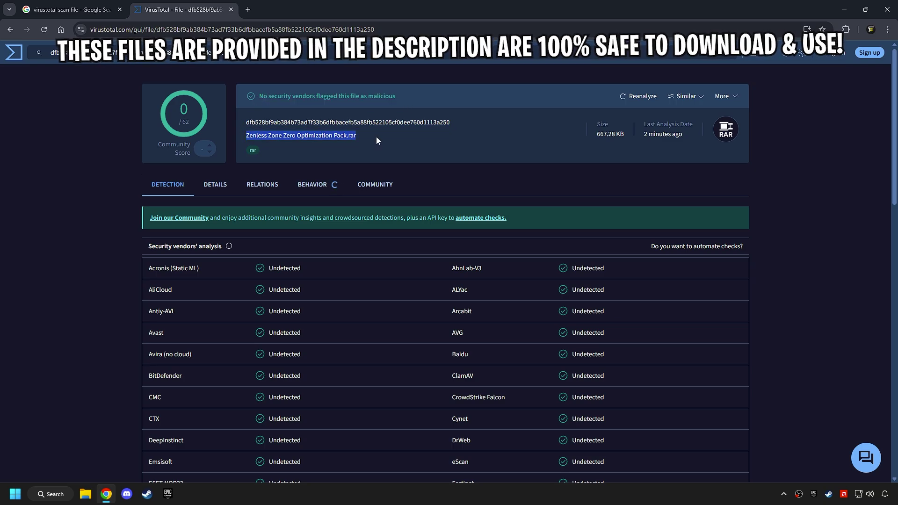
click(345, 142)
scroll(315, 304, down, 8)
scroll(330, 378, down, 5)
scroll(331, 378, up, 15)
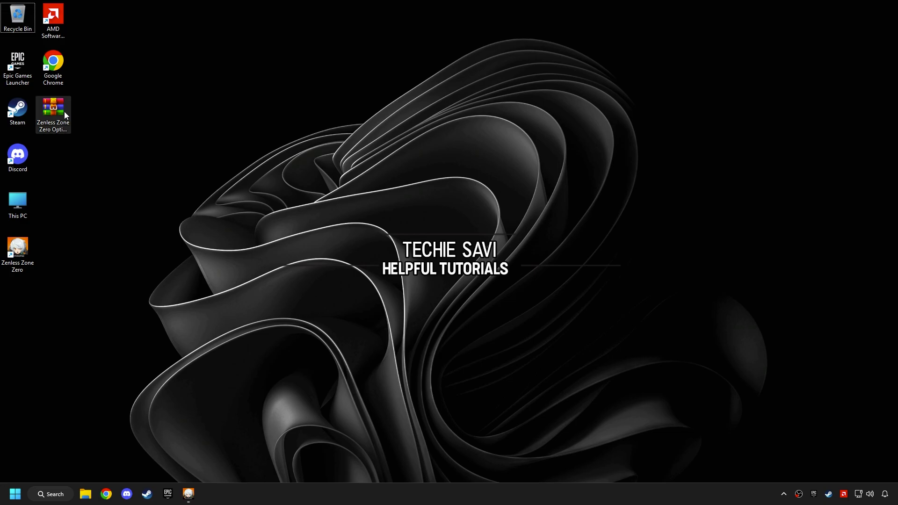
Step: Extract the Zenless Zone Zero Optimization Pack folder from the archive to the desktop and place it beside the archive
drag(64, 112, 412, 149)
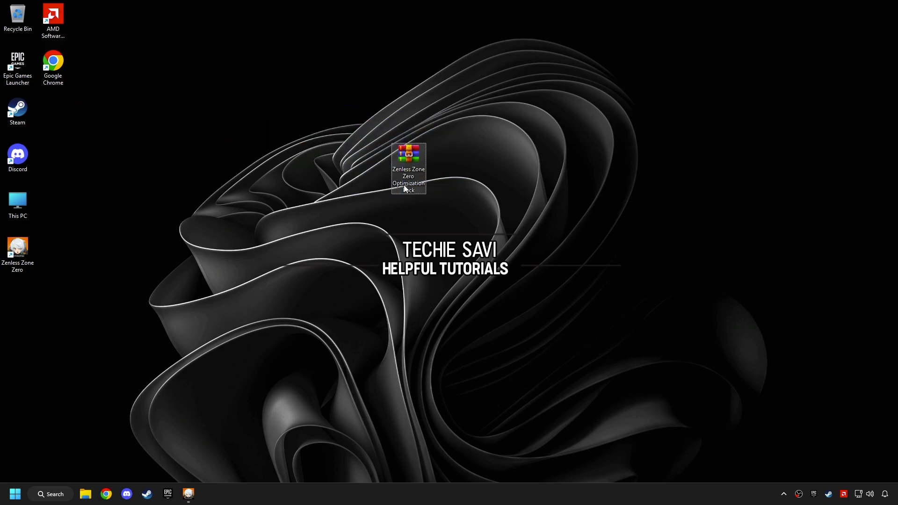
double_click(403, 160)
click(220, 164)
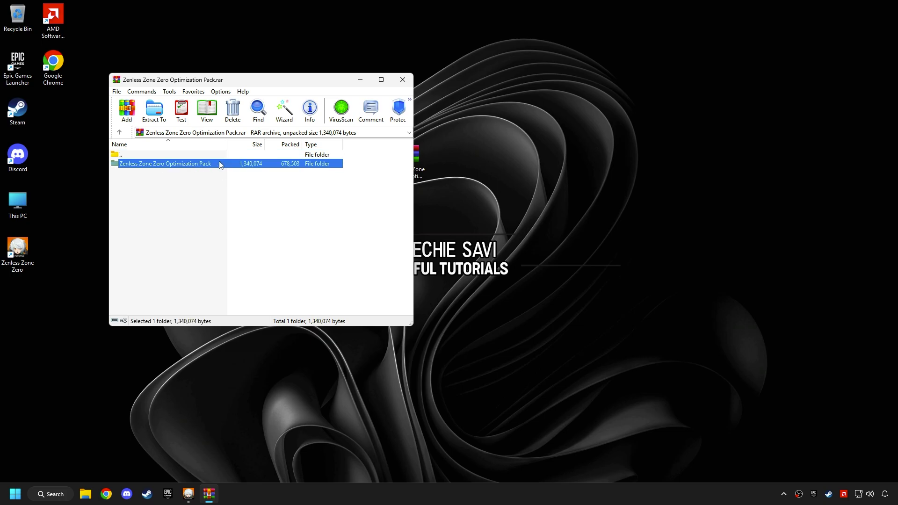
drag(217, 164, 419, 131)
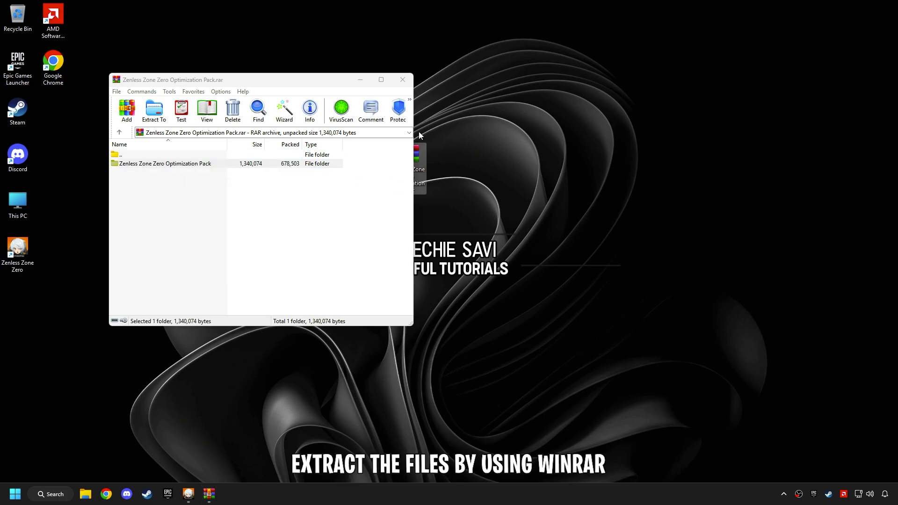
click(403, 80)
drag(37, 289, 316, 189)
drag(257, 121, 321, 202)
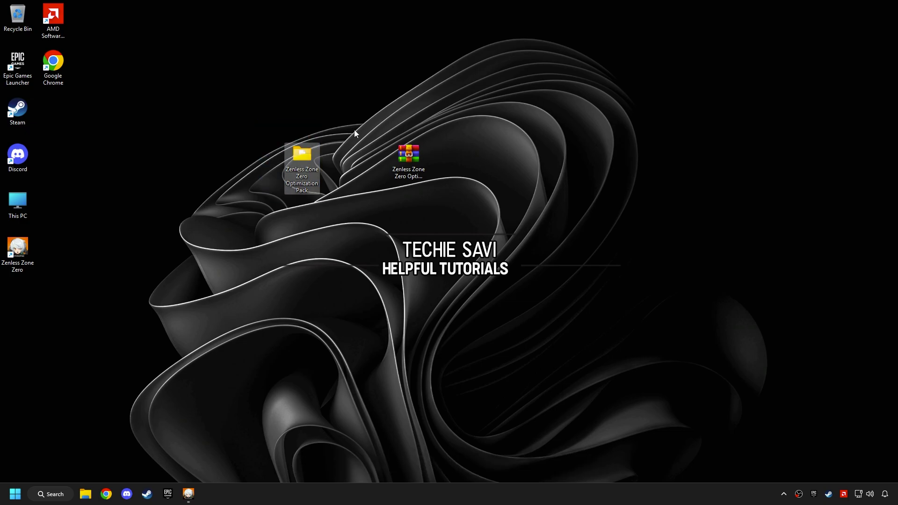
Step: Merge the Zenless Zone Zero AboveNormal Priority file from the pack's 1 - Zenless Zone Zero Priority folder into the registry
double_click(303, 164)
drag(302, 242, 327, 143)
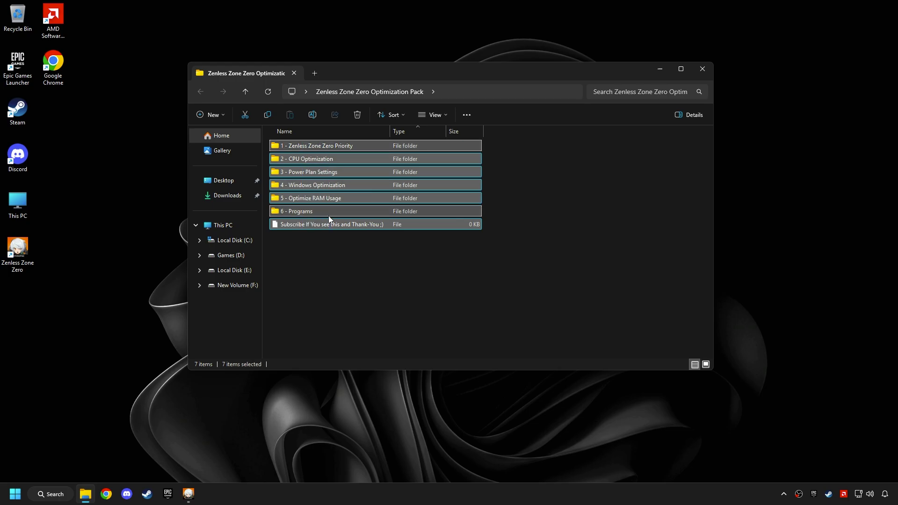
double_click(326, 147)
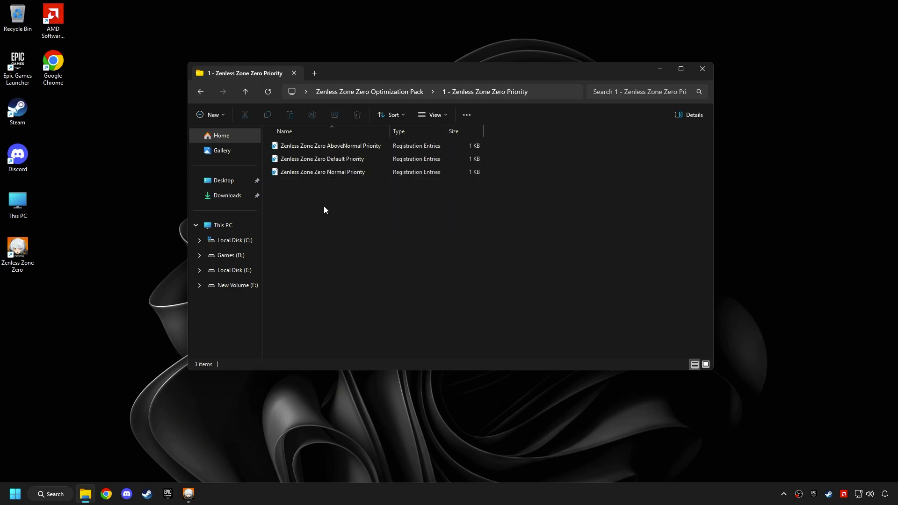
drag(326, 210, 335, 184)
click(336, 142)
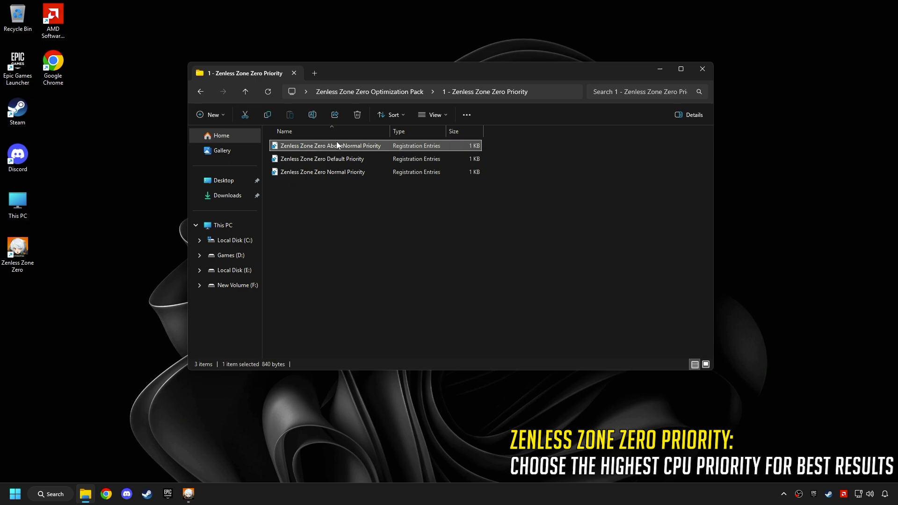
right_click(336, 141)
click(358, 180)
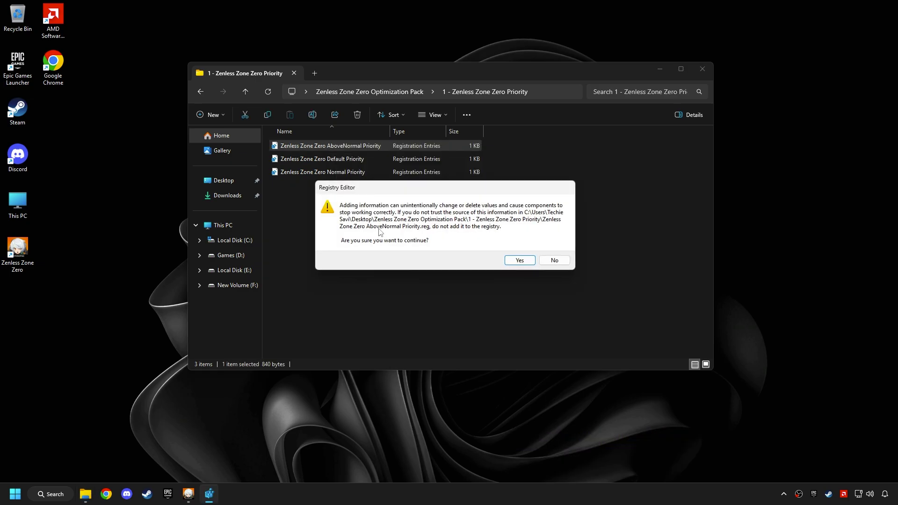
click(518, 259)
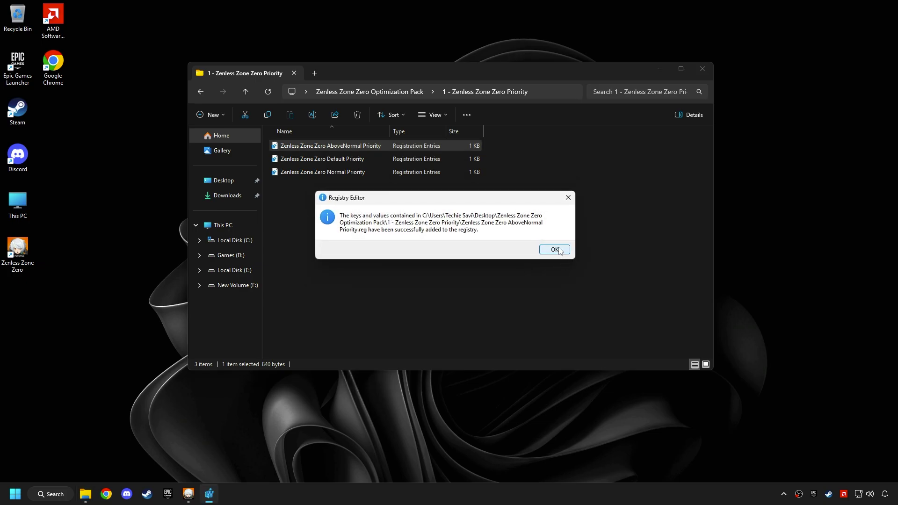
click(555, 250)
Step: Add the CPU Optimization registry file from the pack's 2 - CPU Optimization folder to the registry
click(375, 92)
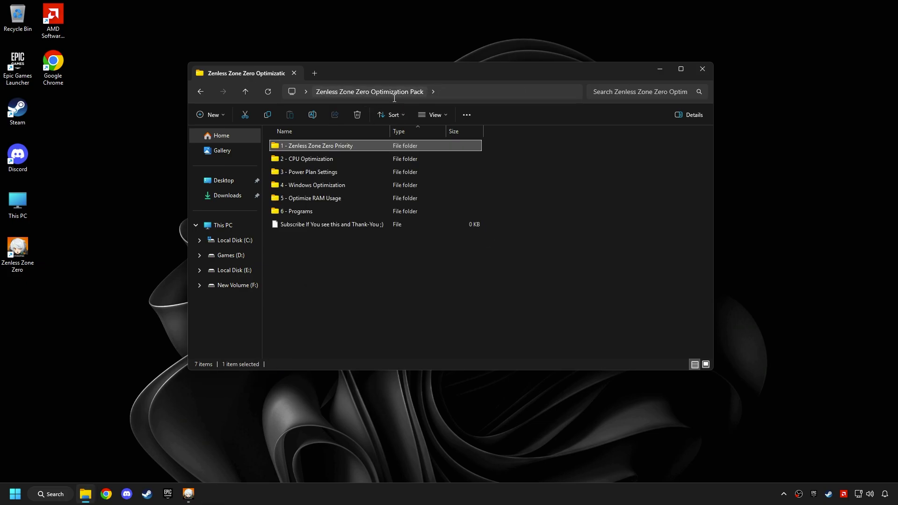
double_click(327, 159)
click(327, 169)
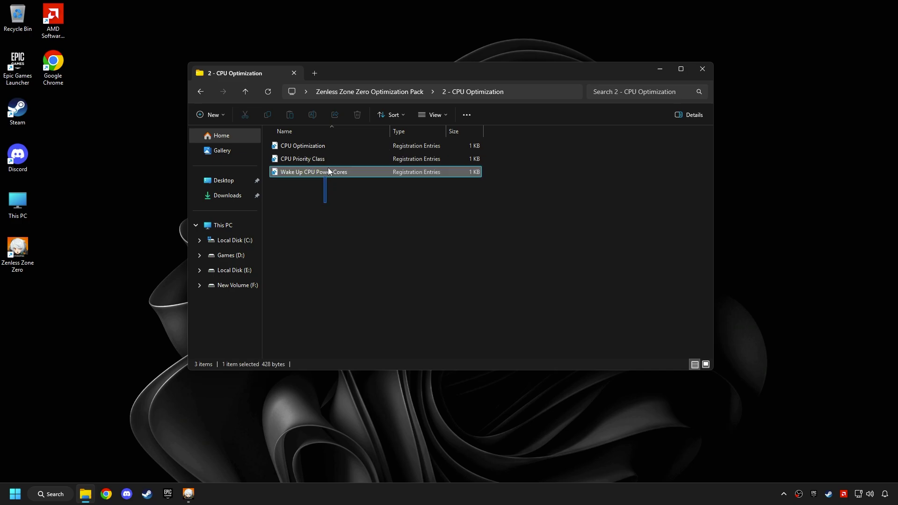
key(ctrl+a)
double_click(314, 146)
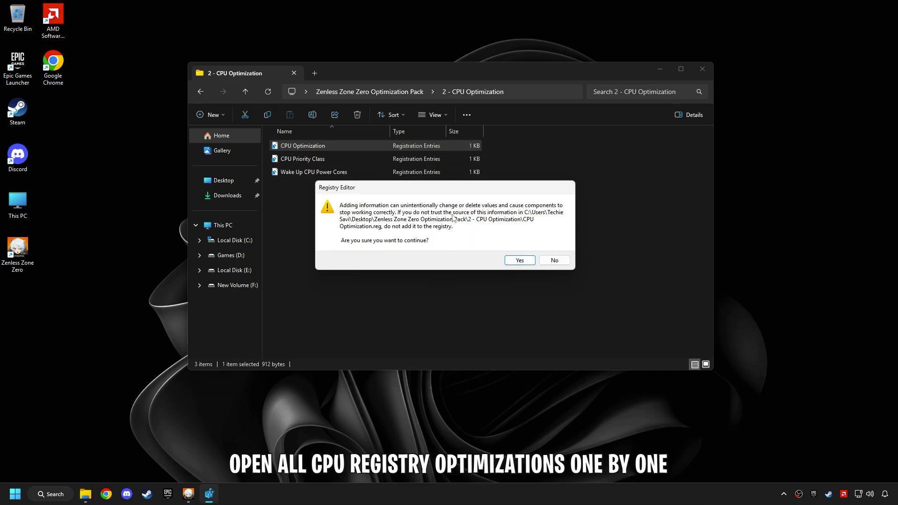
click(521, 263)
click(555, 249)
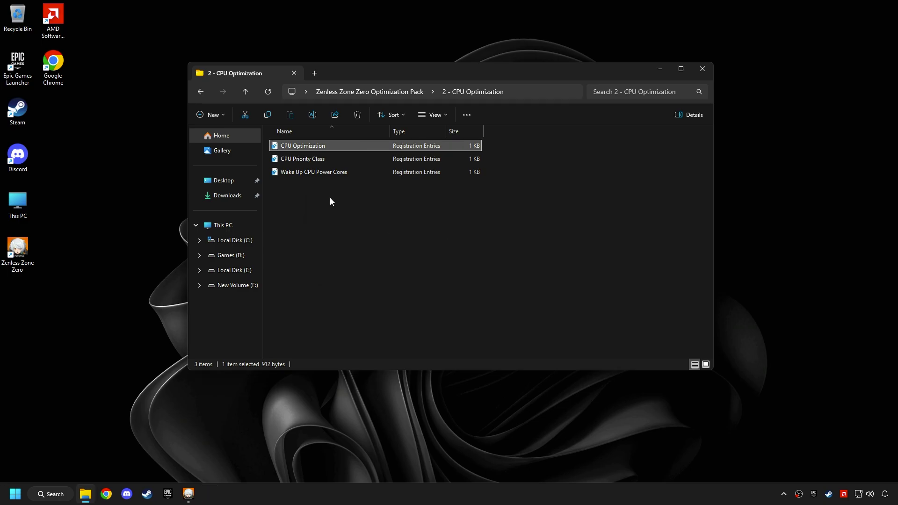
Step: Add the CPU Priority Class and Wake Up CPU Power Cores files to the registry
double_click(296, 158)
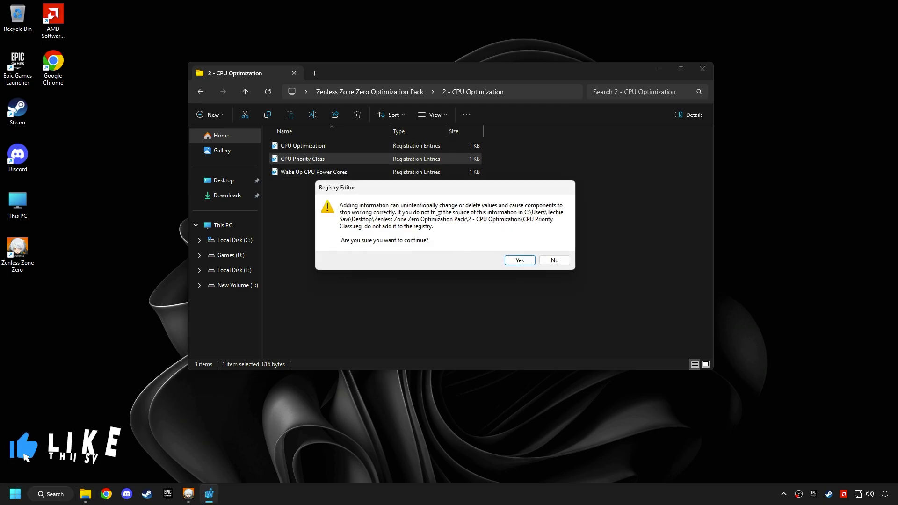
click(519, 263)
click(554, 249)
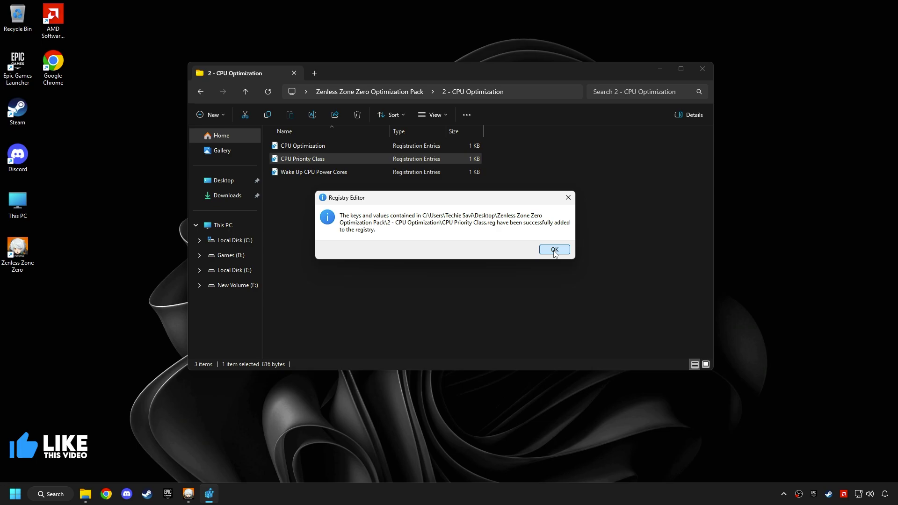
double_click(331, 173)
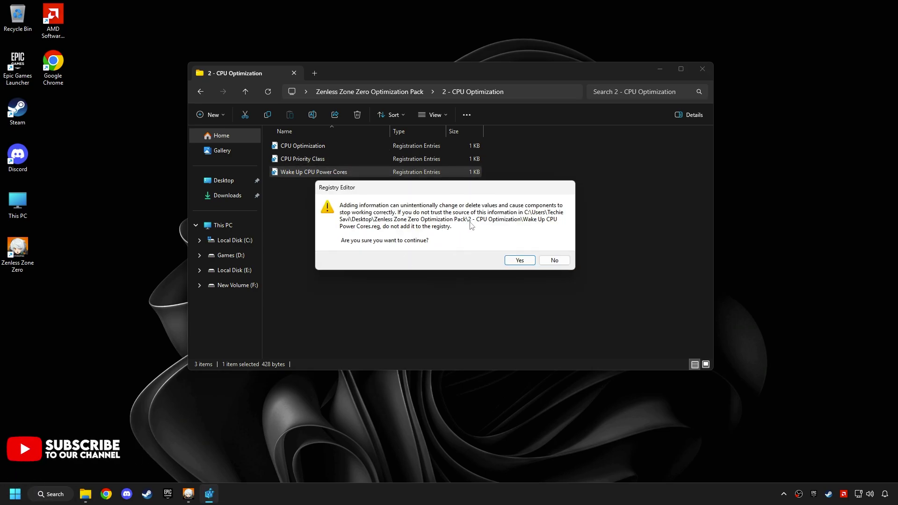
click(520, 260)
click(554, 250)
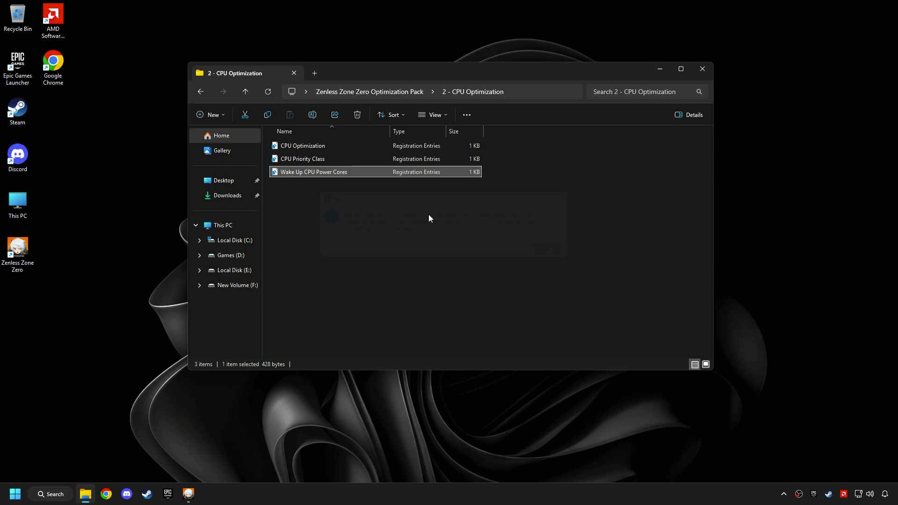
Step: Run the Enable Ultimate Performance Power Plan script from the pack's 3 - Power Plan Settings folder
click(357, 92)
double_click(338, 171)
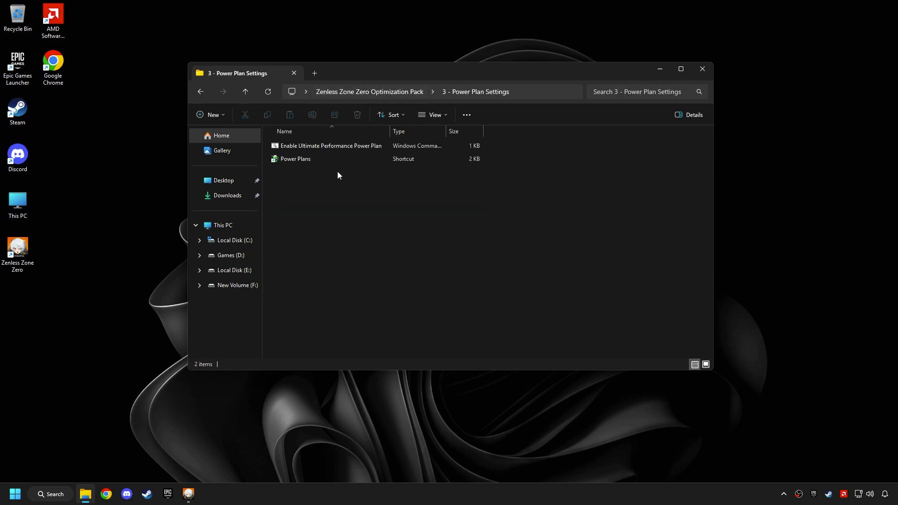
drag(338, 171, 369, 144)
click(351, 148)
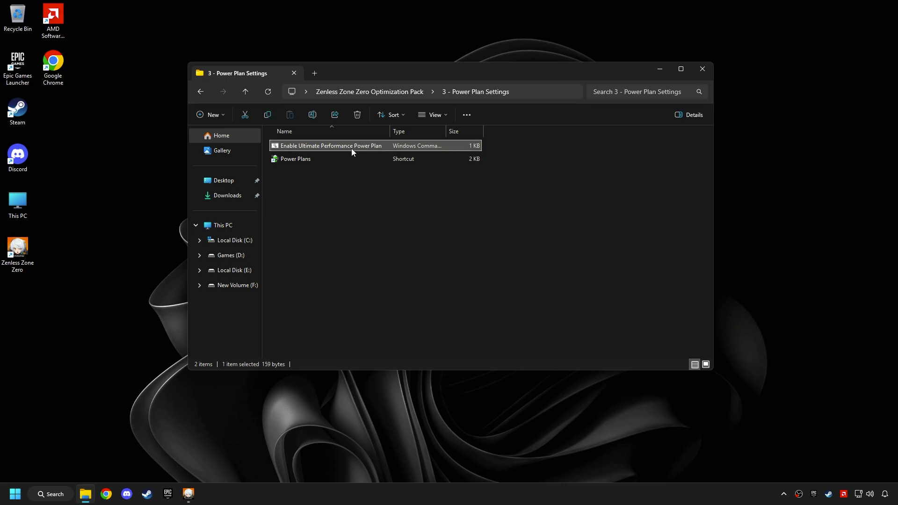
double_click(352, 147)
drag(293, 94, 454, 95)
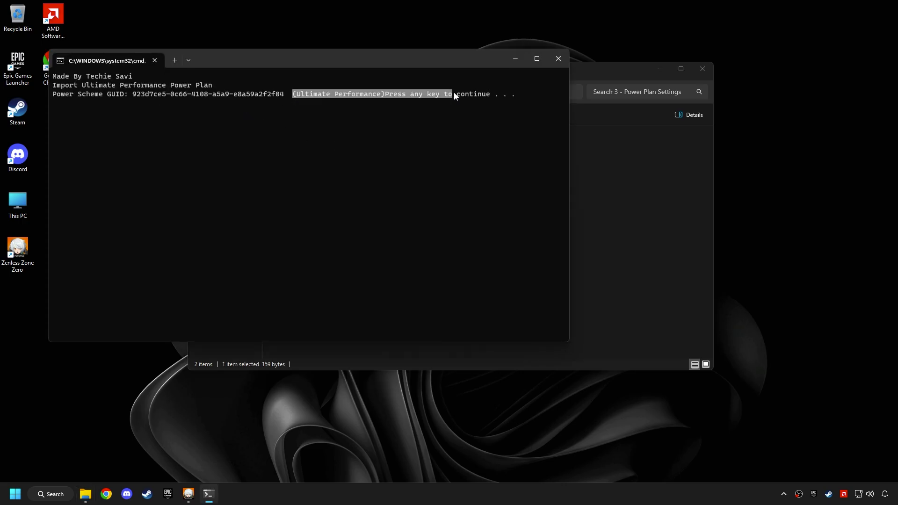
key(Return)
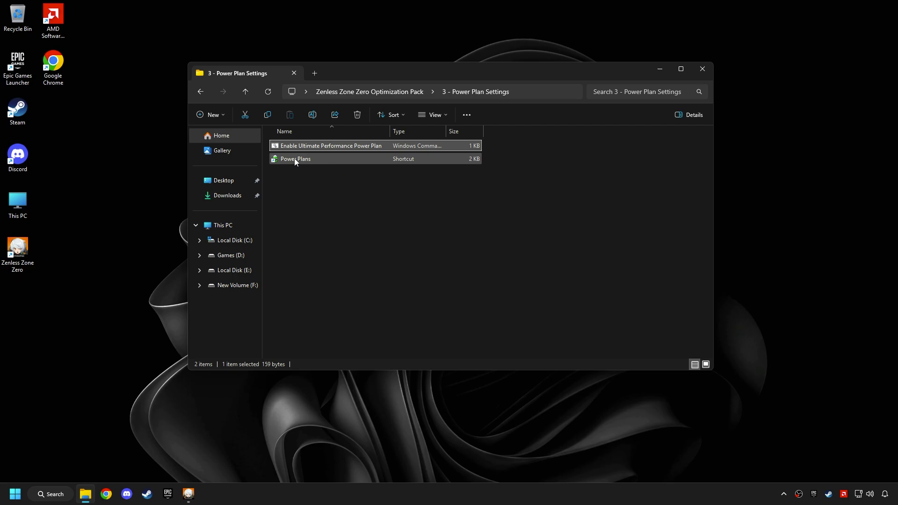
Step: Open the Power Plans shortcut, select the Ultimate Performance plan and close Power Options
click(295, 159)
double_click(295, 159)
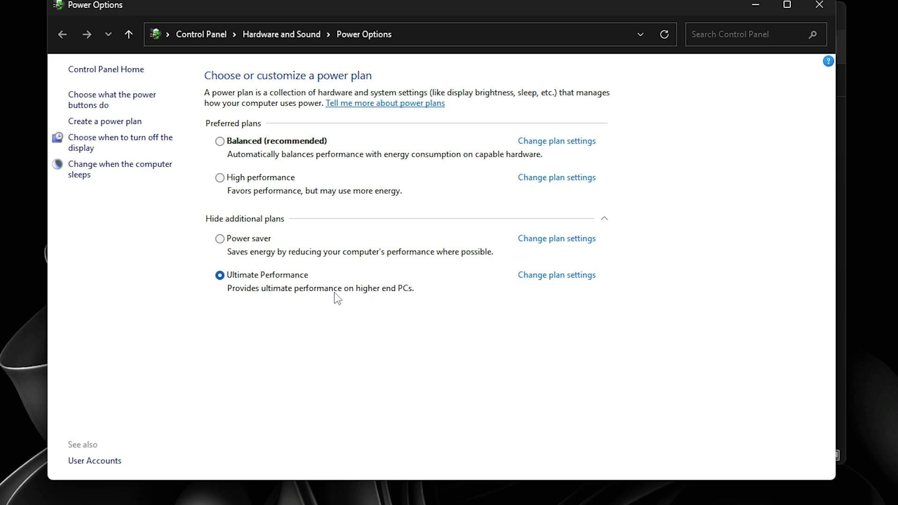
click(820, 5)
Step: Open the Create A Restore Point shortcut from the pack's 4 - Windows Optimization folder
click(391, 90)
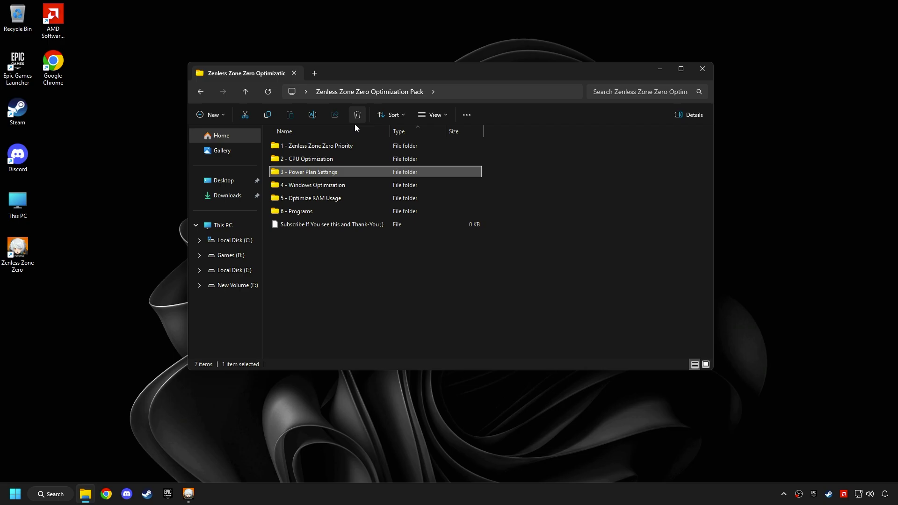
double_click(330, 186)
drag(314, 261, 336, 147)
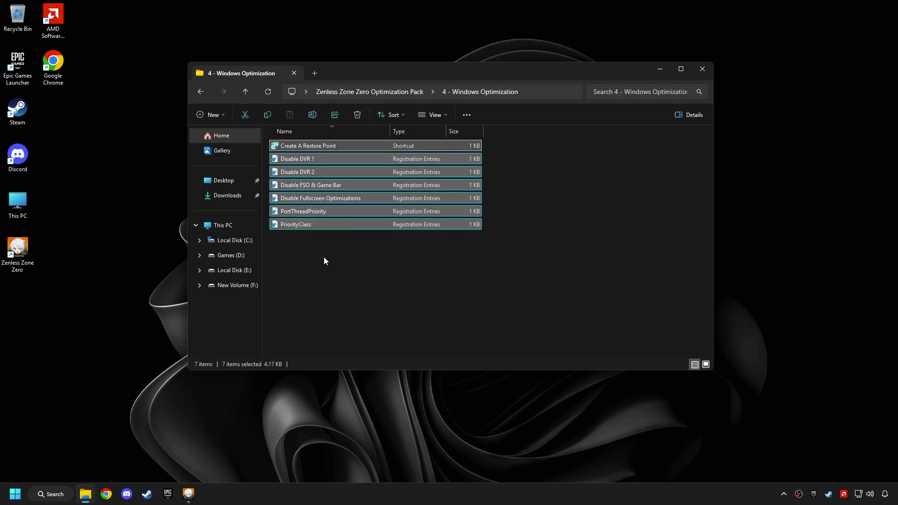
double_click(316, 146)
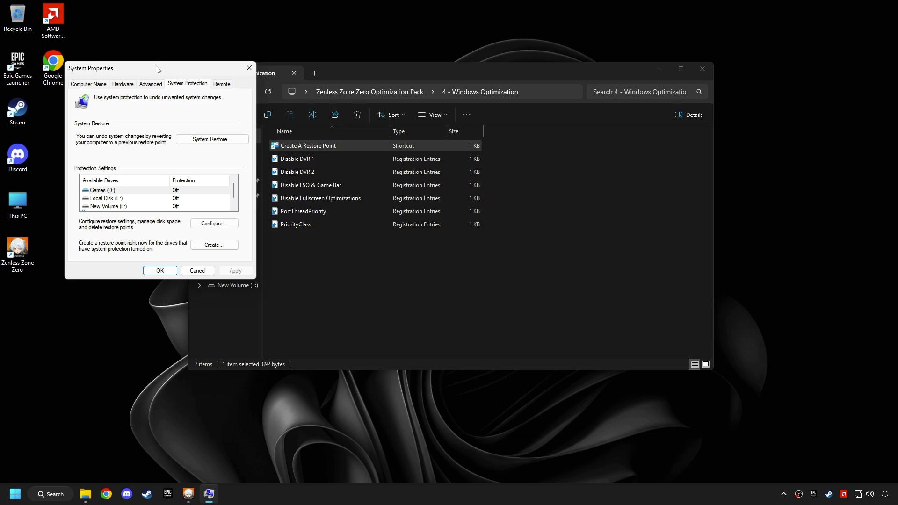
drag(156, 70, 228, 88)
Step: Create a system restore point for Local Disk (C:) with the description "ZZZ FPS BOOST"
click(209, 217)
scroll(209, 217, down, 1)
click(200, 226)
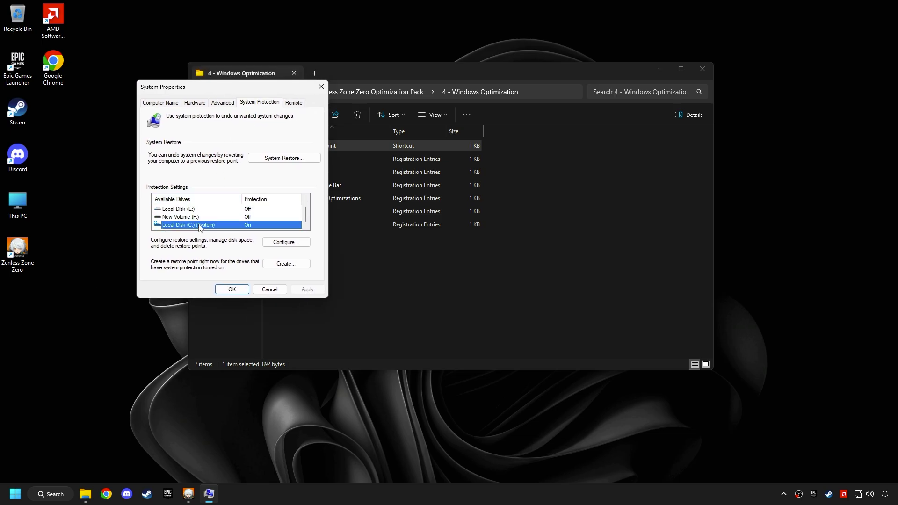
click(283, 264)
text(zzz)
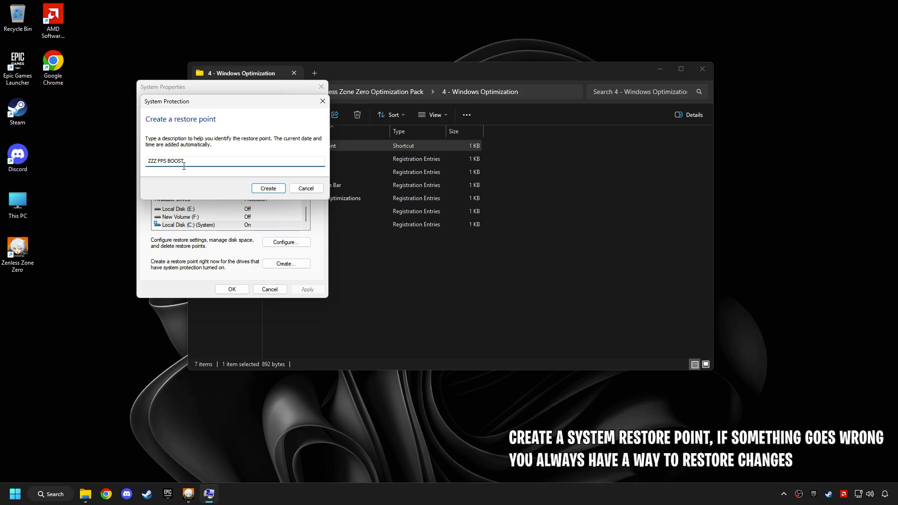
key(ctrl+a)
click(269, 188)
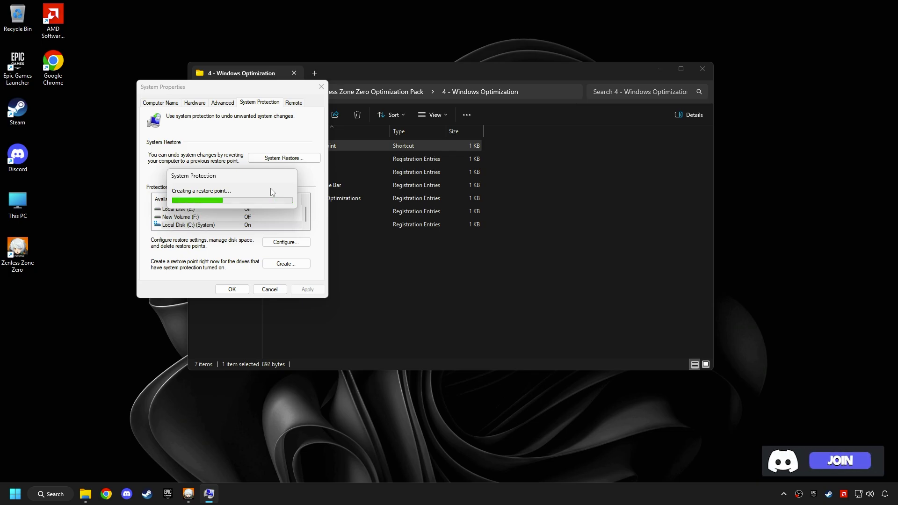
click(285, 195)
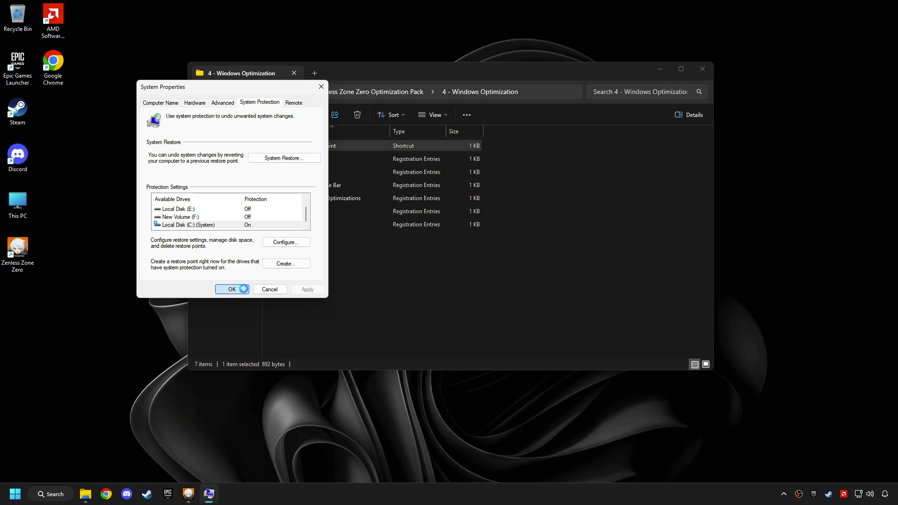
Step: Close System Properties and merge the Disable DVR 1 and Disable DVR 2 files into the registry
click(243, 289)
double_click(297, 159)
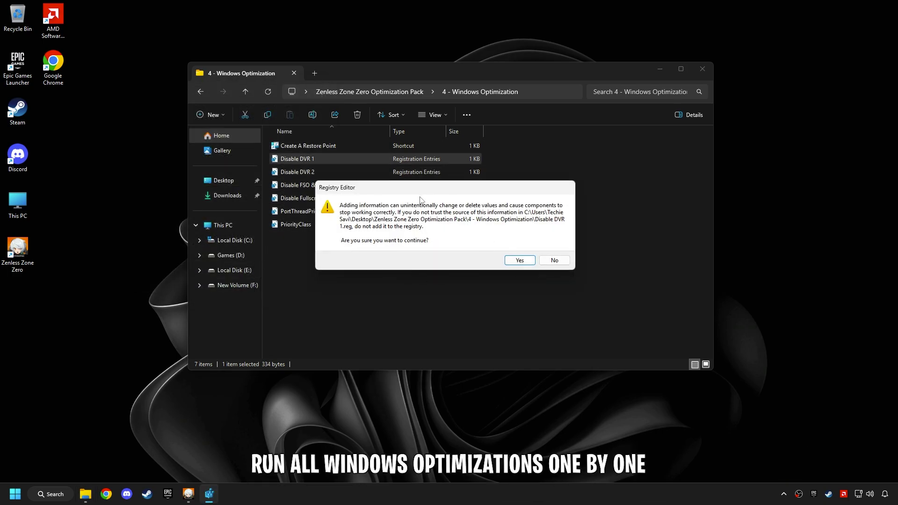
click(520, 261)
click(549, 248)
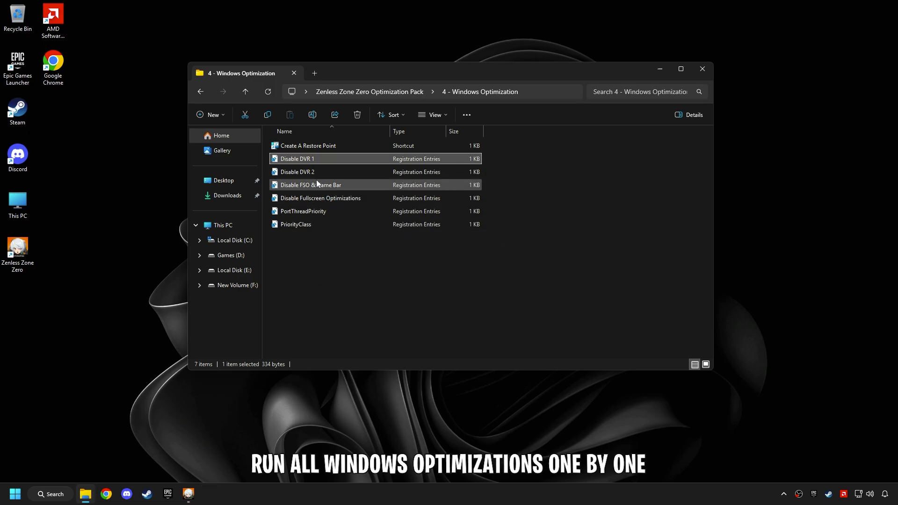
double_click(305, 172)
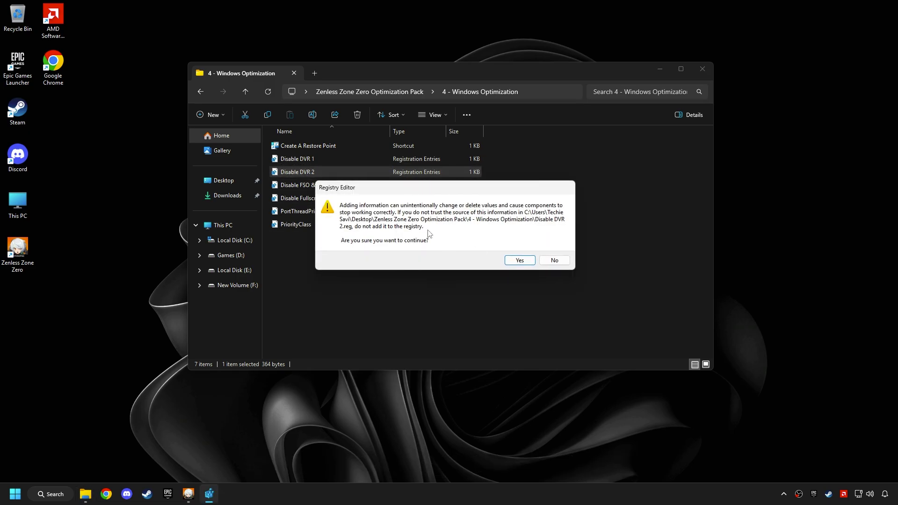
click(521, 260)
click(553, 304)
Step: Merge the Disable FSO & Game Bar and Disable Fullscreen Optimizations files into the registry
double_click(310, 184)
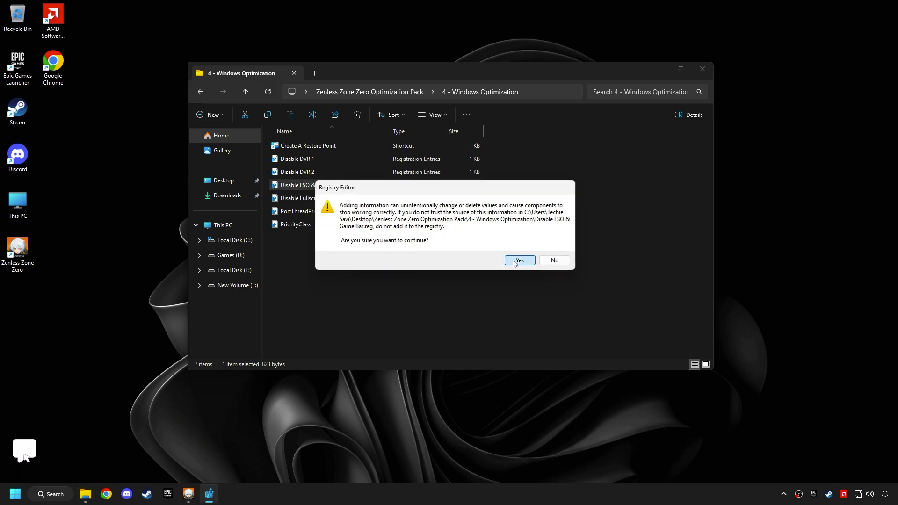
click(516, 261)
click(555, 249)
double_click(321, 200)
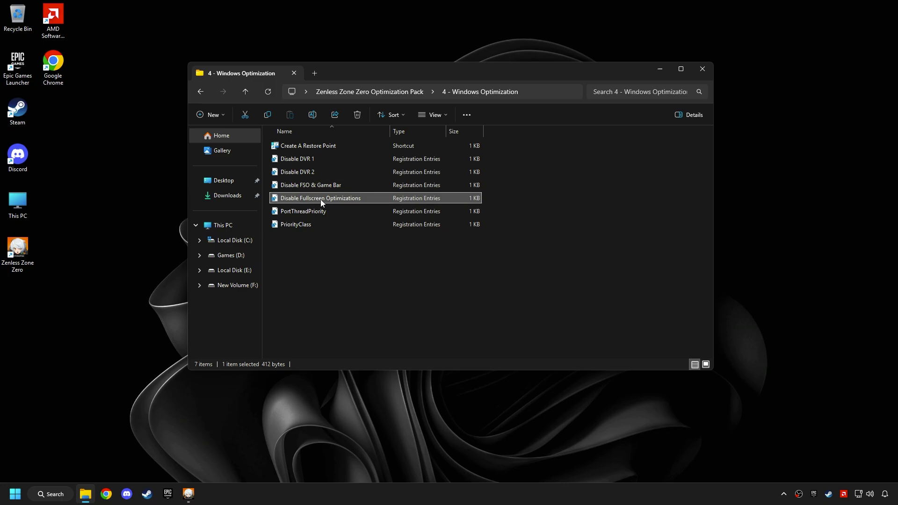
click(517, 261)
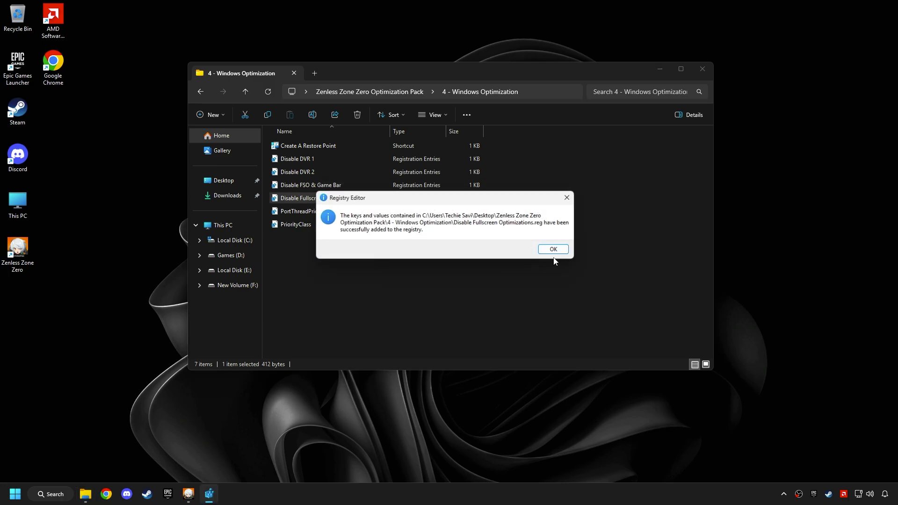
click(551, 248)
Step: Merge the PortThreadPriority and PriorityClass files into the registry
click(311, 210)
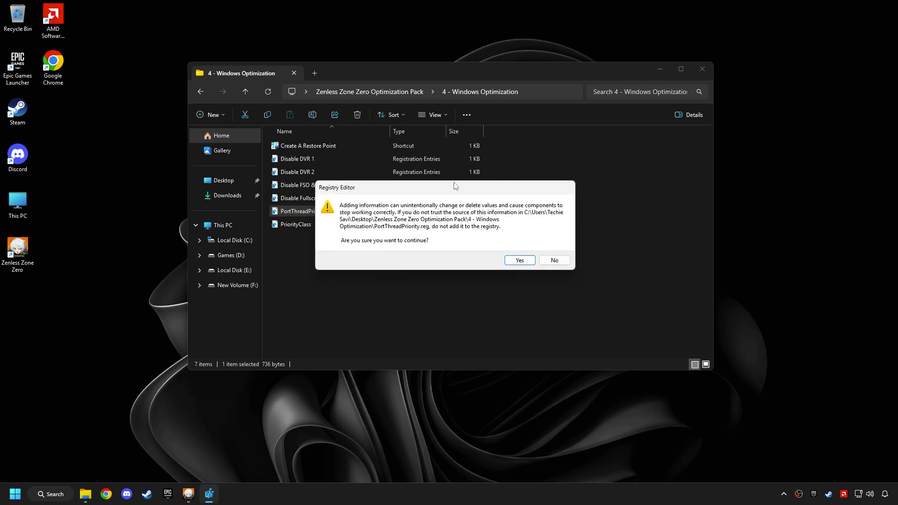
click(520, 260)
click(553, 248)
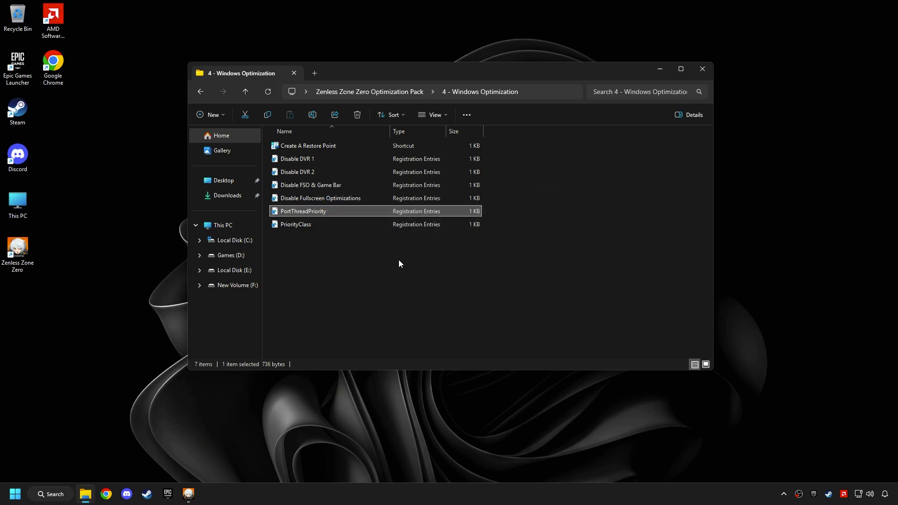
double_click(311, 224)
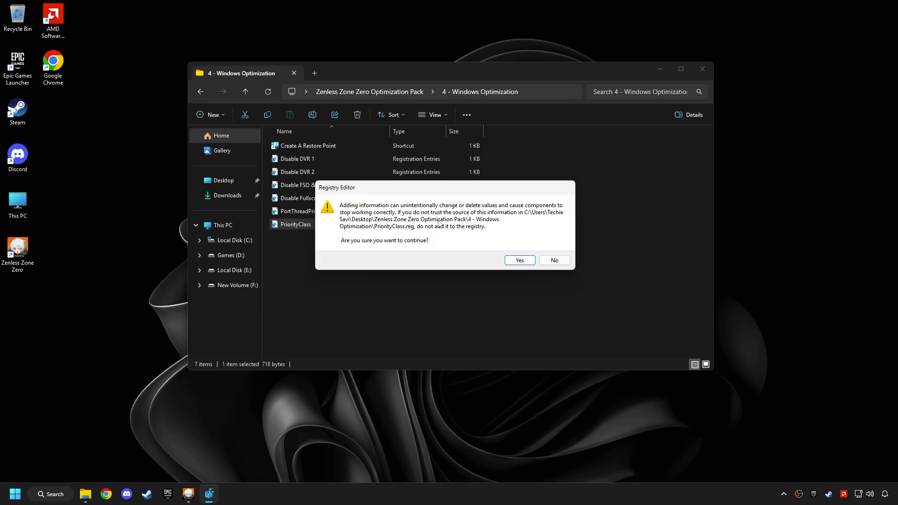
click(520, 260)
click(547, 248)
Step: Open the pack's 5 - Optimize RAM Usage folder and check the total installed memory in Task Manager
click(370, 94)
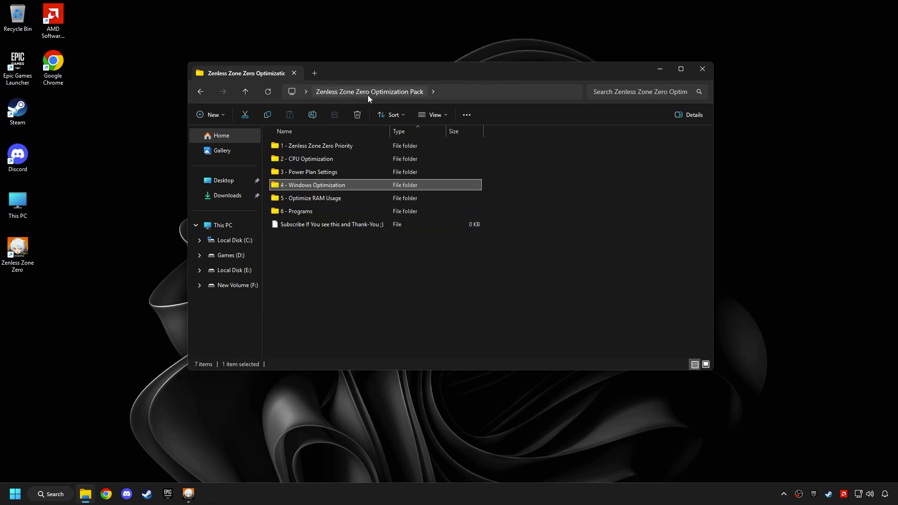
double_click(317, 197)
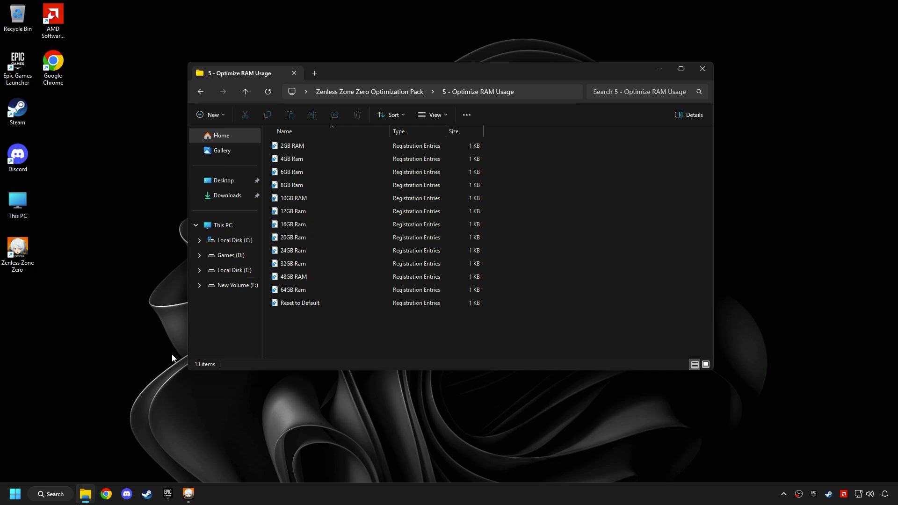
right_click(17, 495)
click(49, 378)
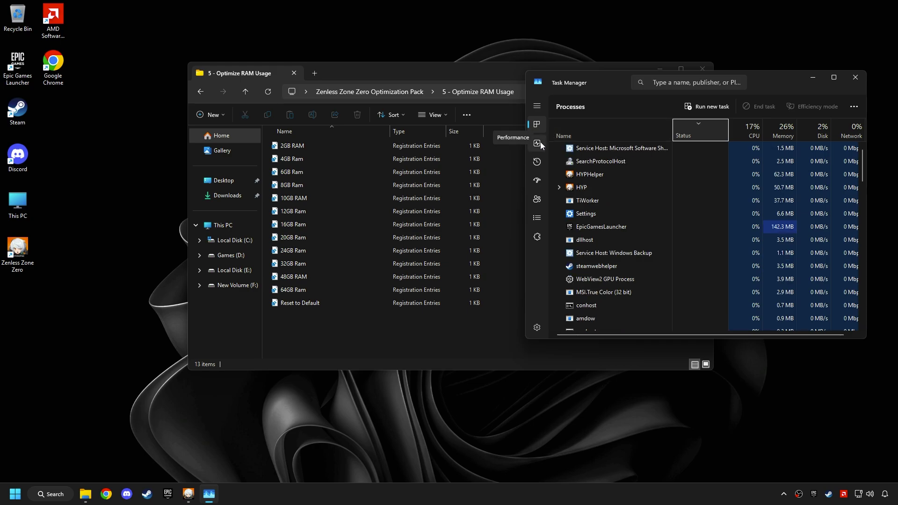
click(537, 143)
click(599, 166)
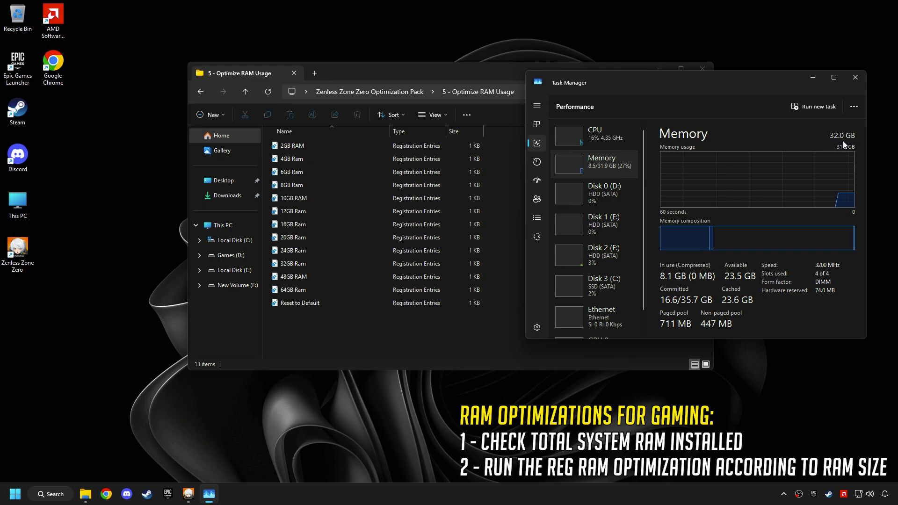
Step: Merge the 32GB Ram file into the registry and close Task Manager
double_click(293, 263)
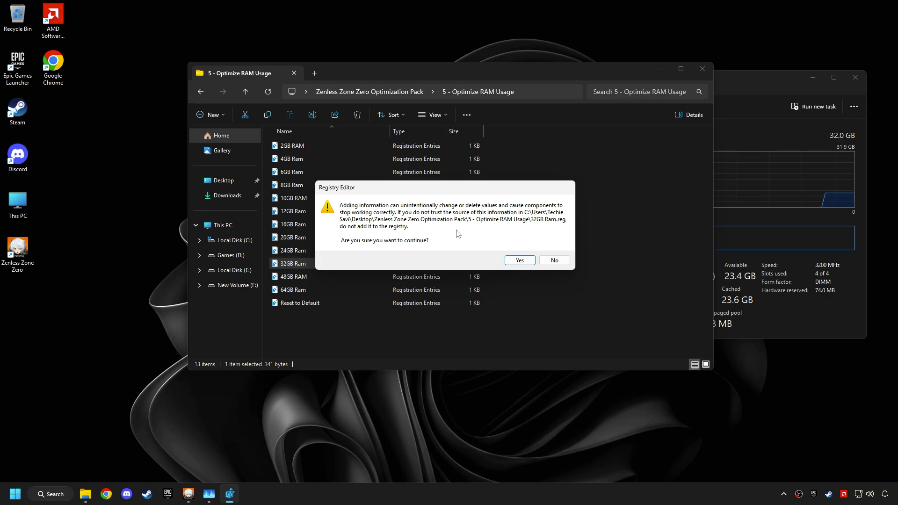
click(516, 260)
key(Return)
click(753, 297)
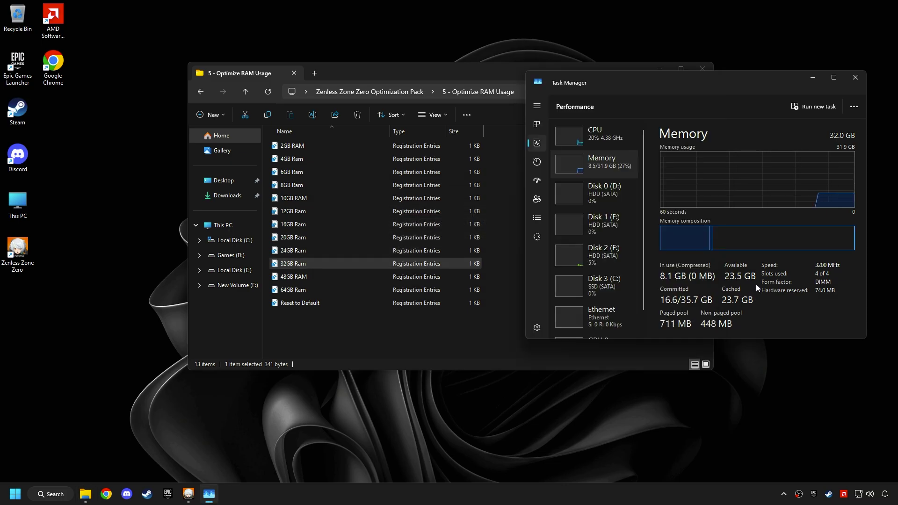
click(856, 77)
Step: Install Mem Reduct from the pack's 6 - Programs folder with the default components and launch it
click(370, 91)
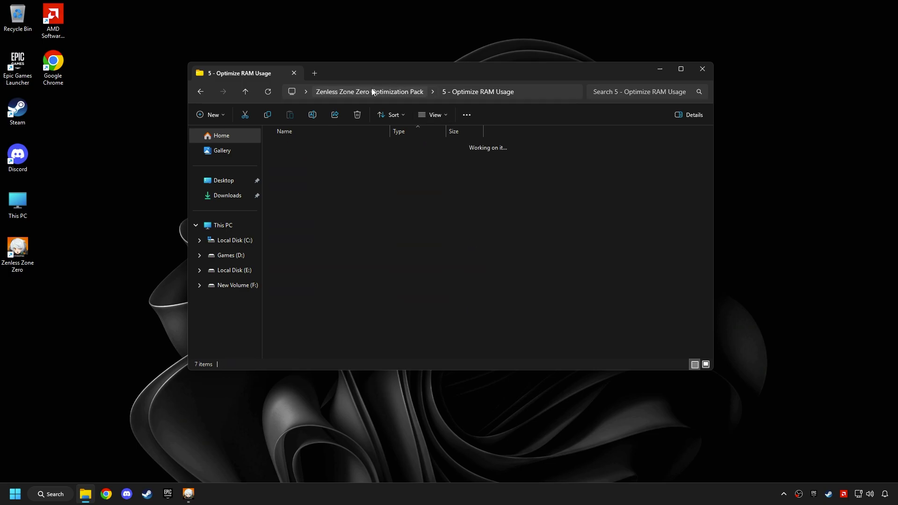
double_click(300, 212)
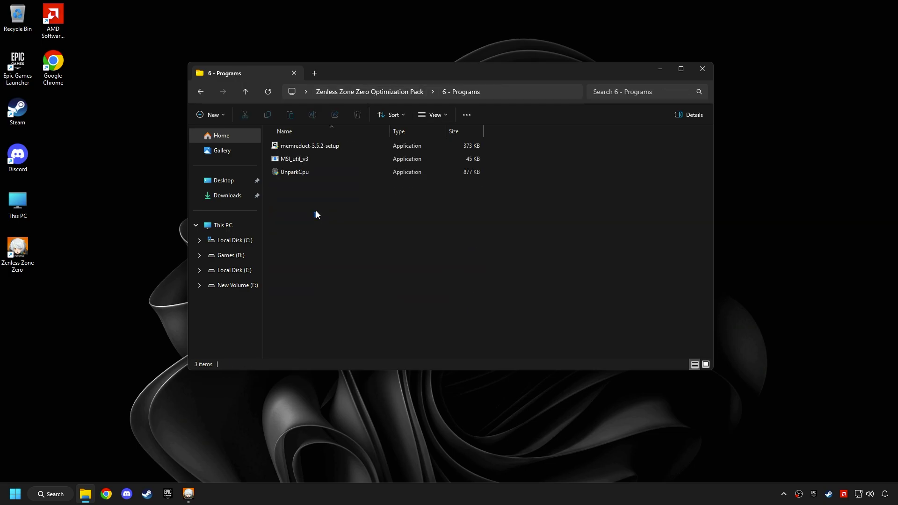
double_click(310, 146)
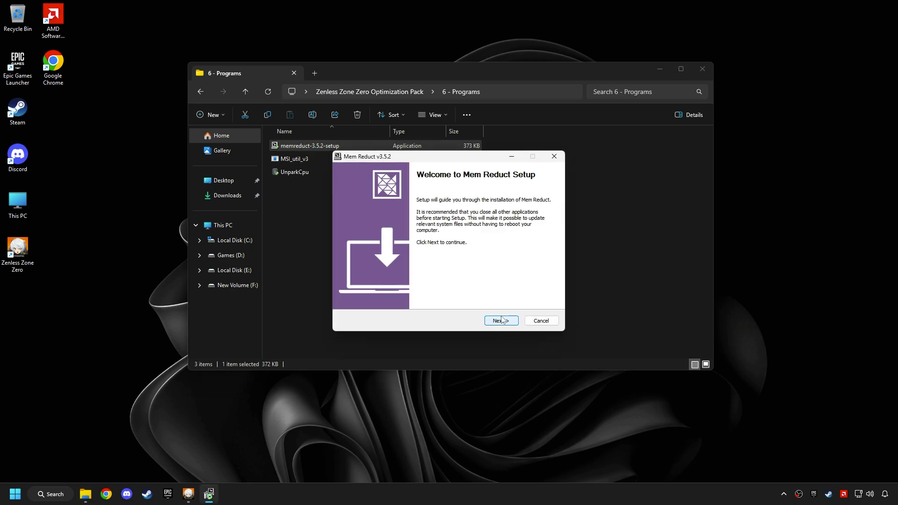
click(501, 322)
click(501, 321)
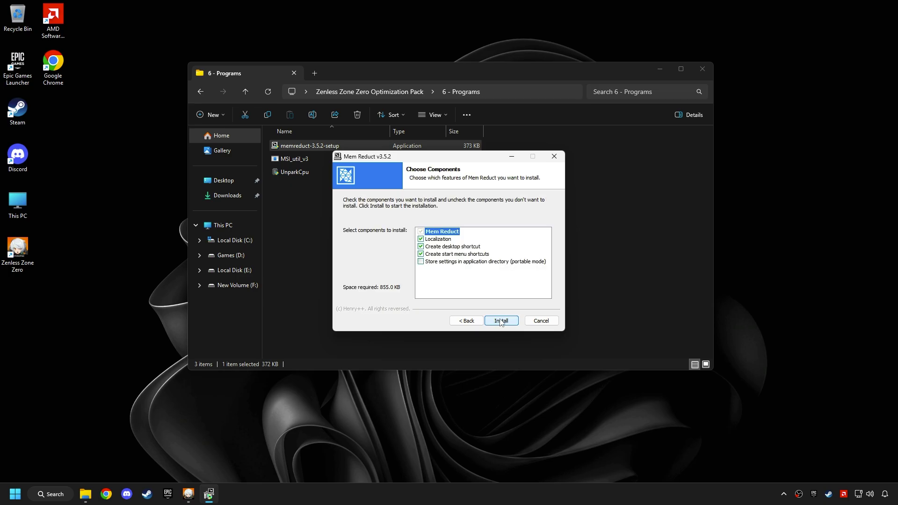
click(501, 321)
click(501, 321)
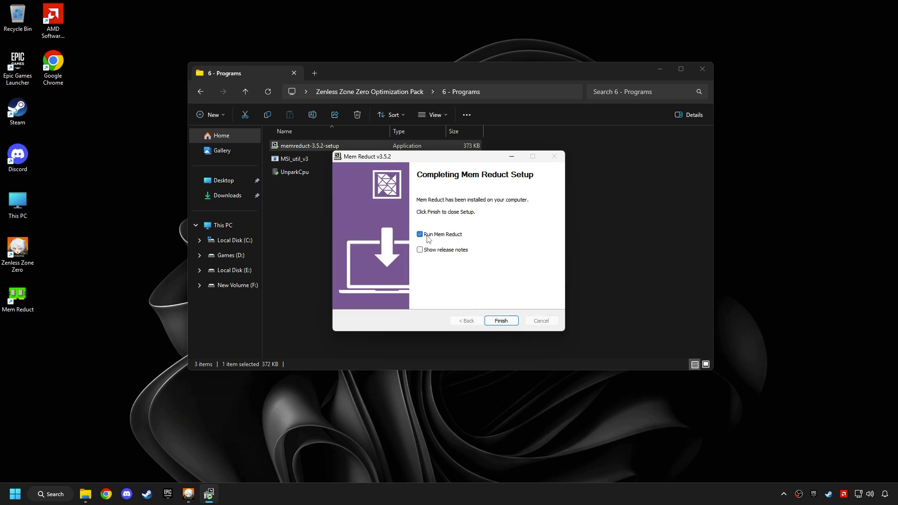
click(501, 321)
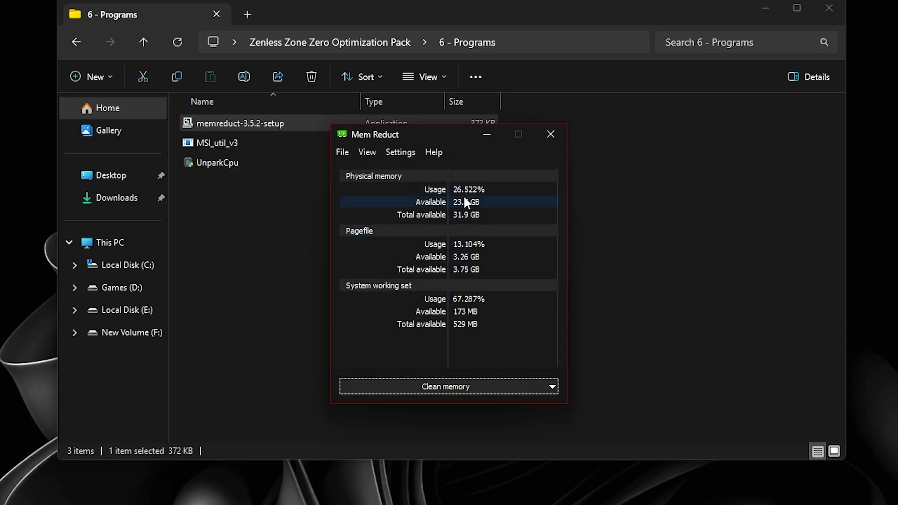
Step: Clean the memory in Mem Reduct with Do not ask again enabled, and close its window
click(517, 388)
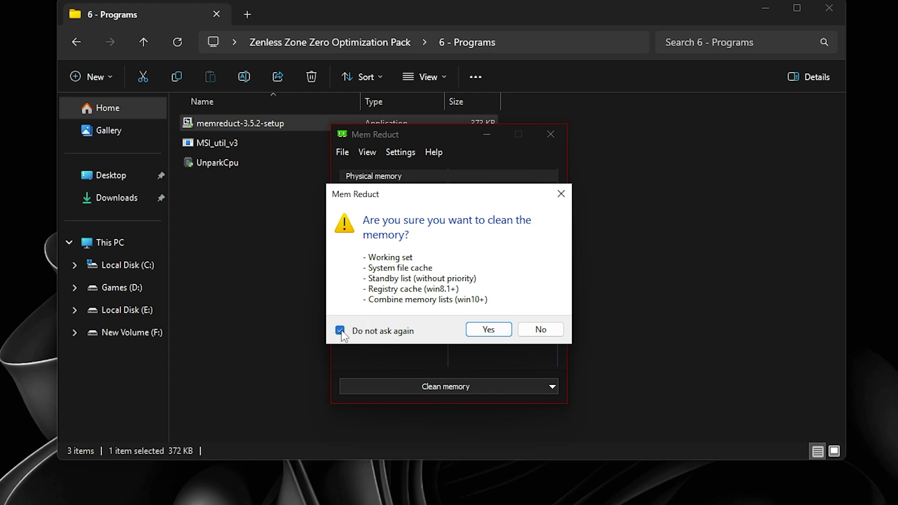
click(489, 331)
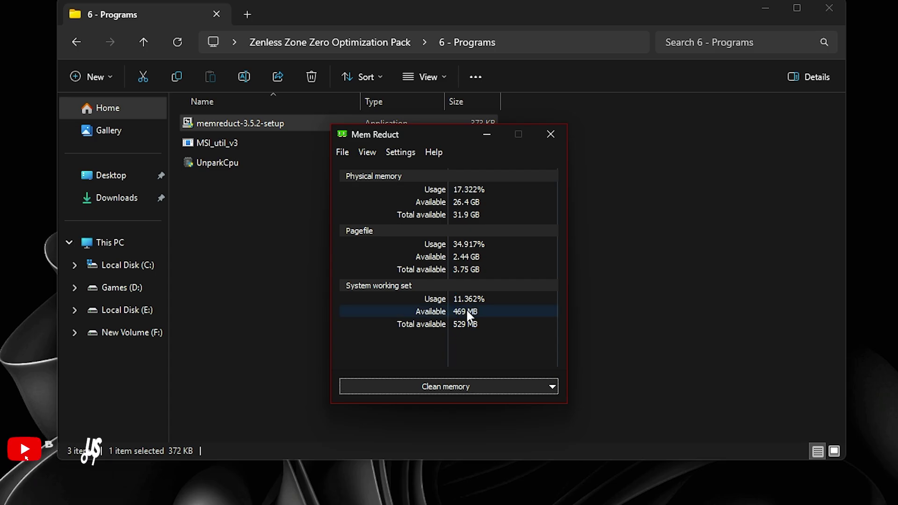
click(480, 299)
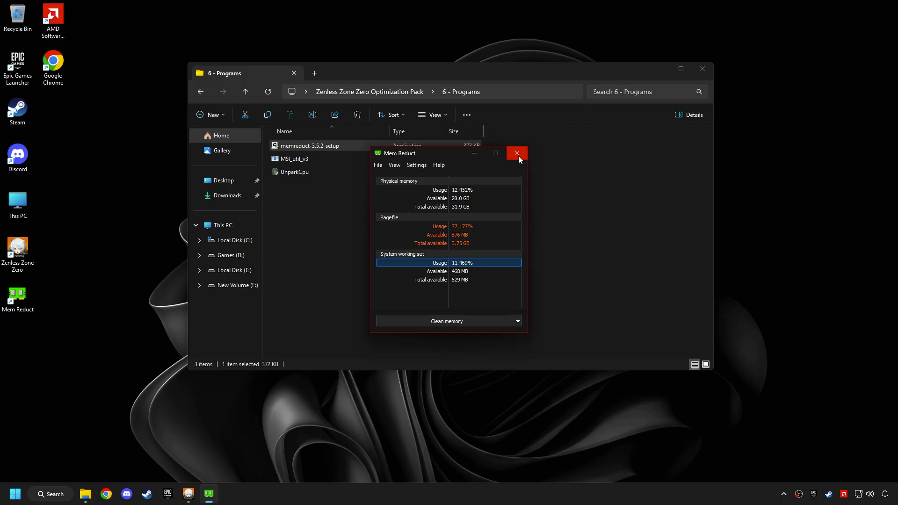
click(551, 133)
Step: Run MSI_util_v3 as administrator and set the AMD Radeon RX 6700 XT's interrupt priority to High
right_click(290, 156)
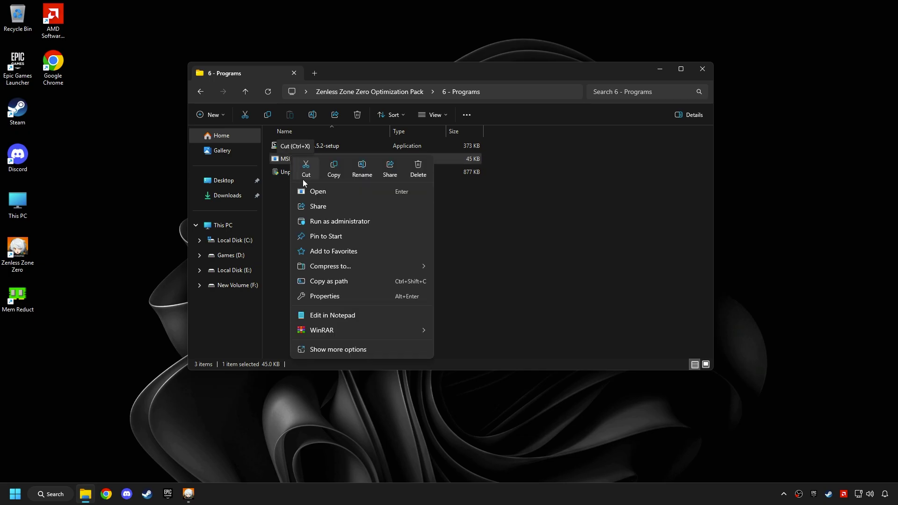
click(327, 222)
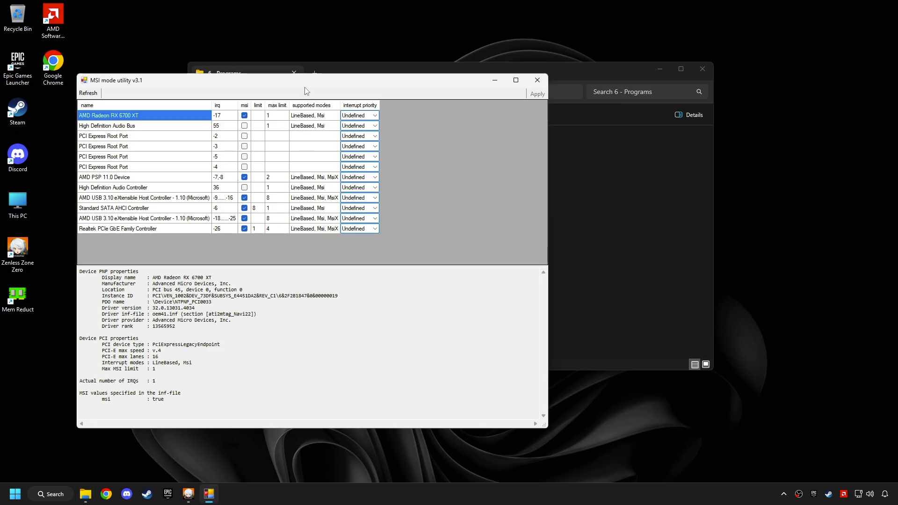
drag(304, 79, 470, 70)
drag(243, 57, 150, 52)
drag(213, 66, 239, 67)
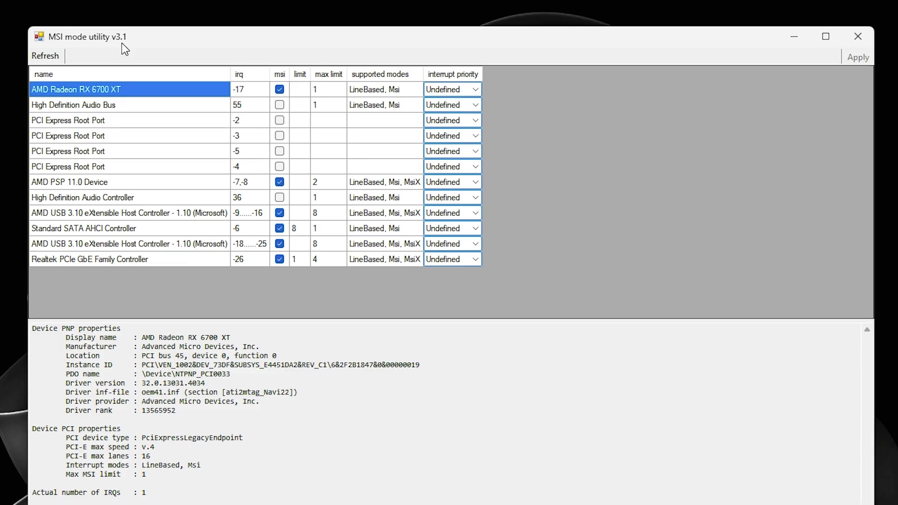
click(468, 89)
click(467, 89)
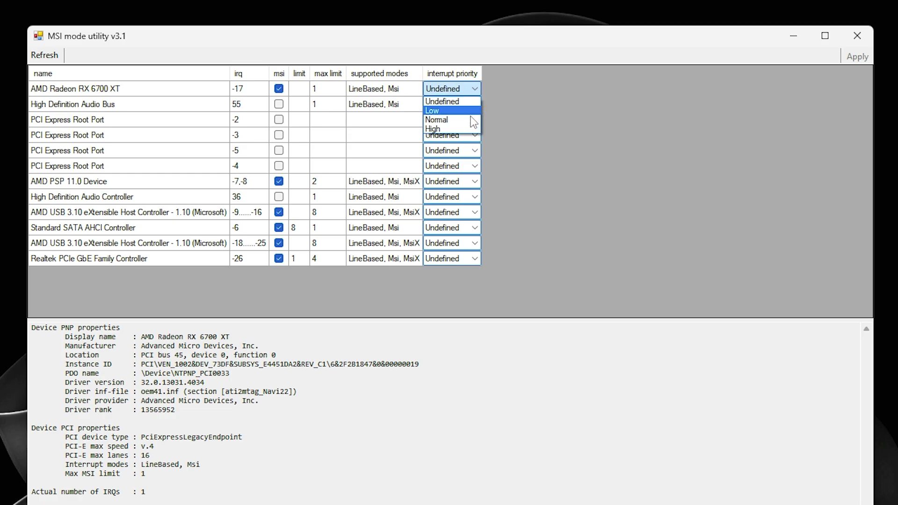
click(463, 131)
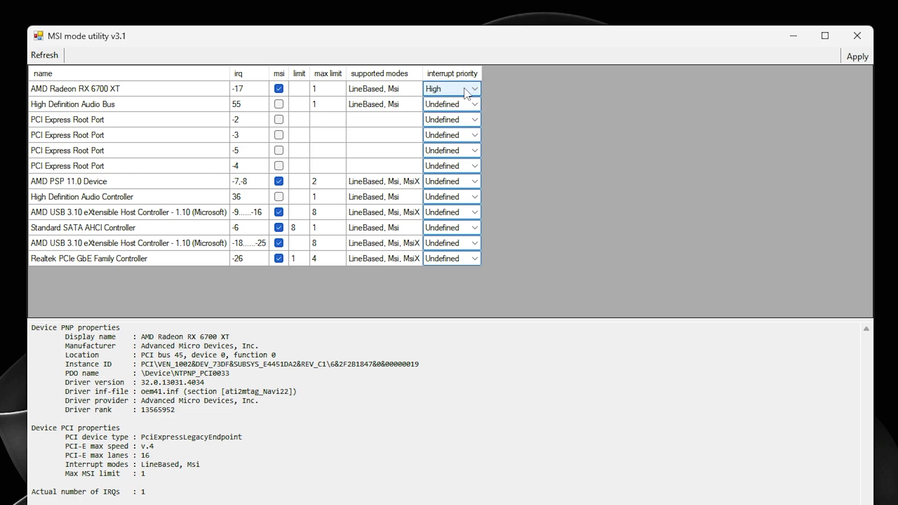
Step: Set the interrupt priority to High for the first AMD USB 3.10 eXtensible Host Controller and the Standard SATA AHCI Controller
click(130, 218)
click(475, 212)
click(475, 212)
click(463, 255)
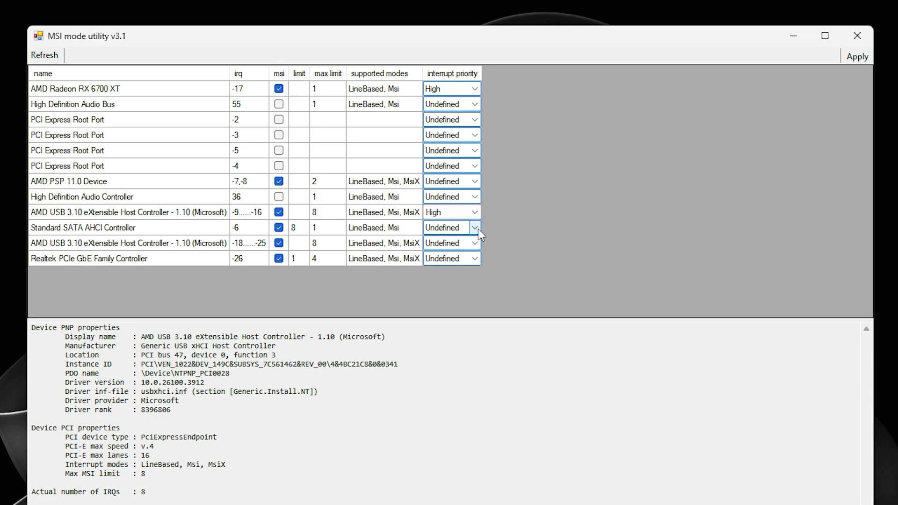
click(475, 228)
click(475, 228)
click(466, 268)
Step: Set the second AMD USB 3.10 host controller and Realtek PCIe GbE Family Controller to High interrupt priority, then apply and close the utility
click(475, 243)
click(476, 242)
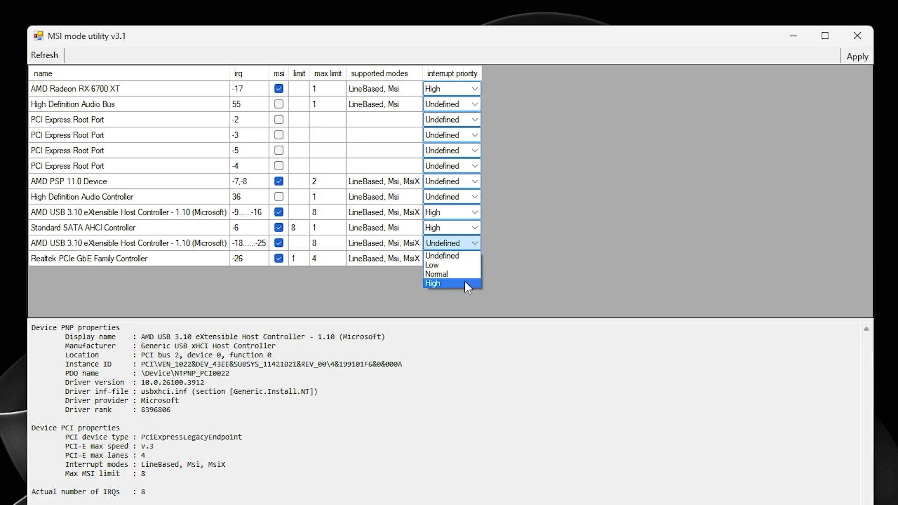
click(465, 283)
click(476, 258)
click(476, 258)
click(450, 299)
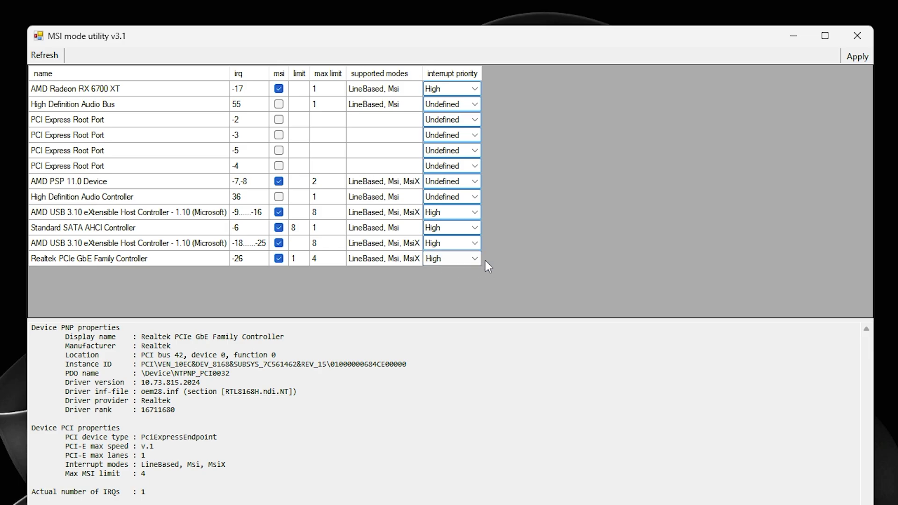
click(861, 58)
click(858, 36)
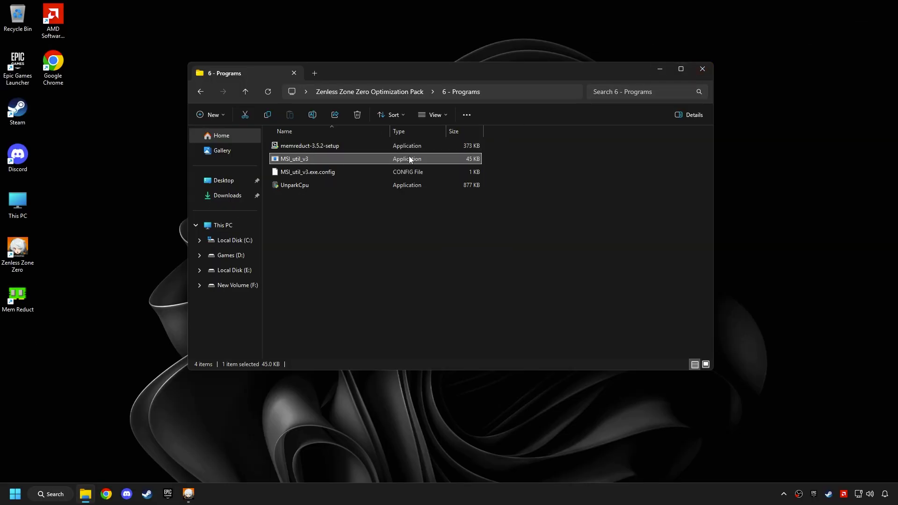
Step: Run UnparkCpu as administrator and select Ultimate Performance as the system power plan
click(296, 184)
right_click(302, 184)
click(328, 253)
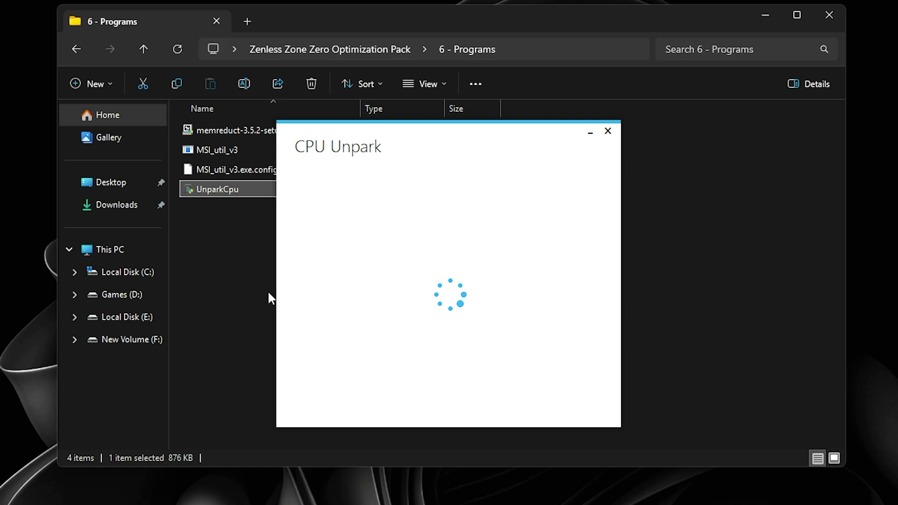
click(502, 293)
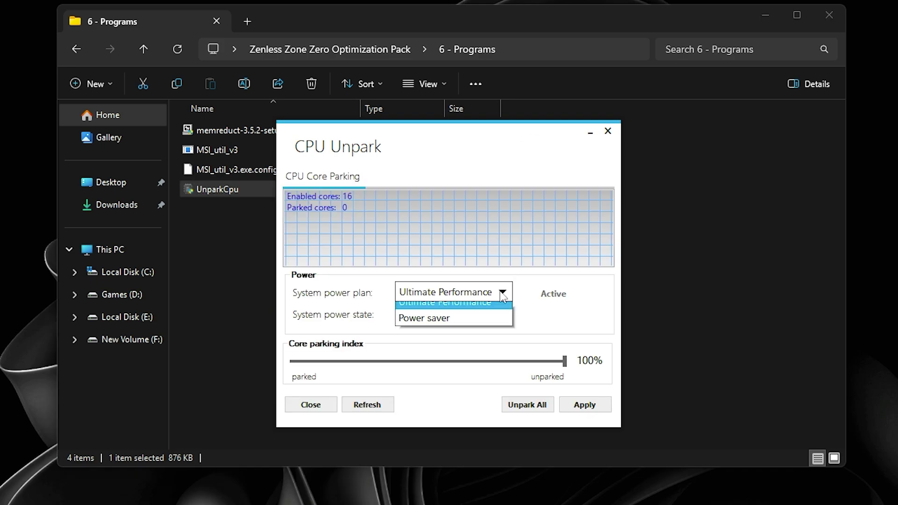
click(473, 335)
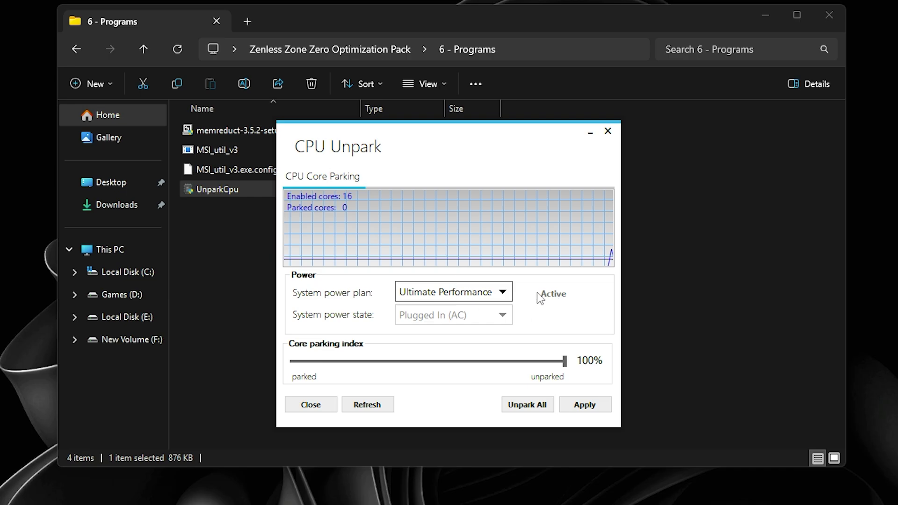
Step: Apply a core parking index of 100%, unpark all CPU cores, and close CPU Unpark
drag(564, 361, 543, 364)
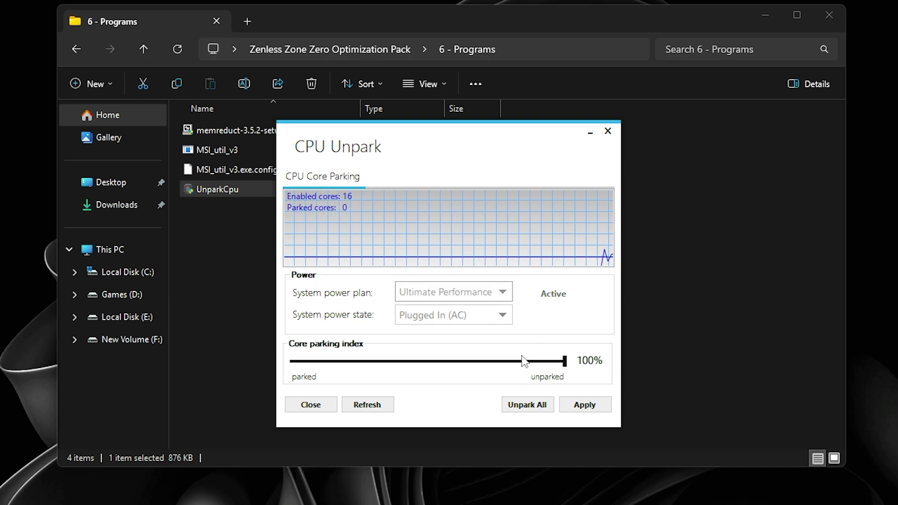
click(583, 406)
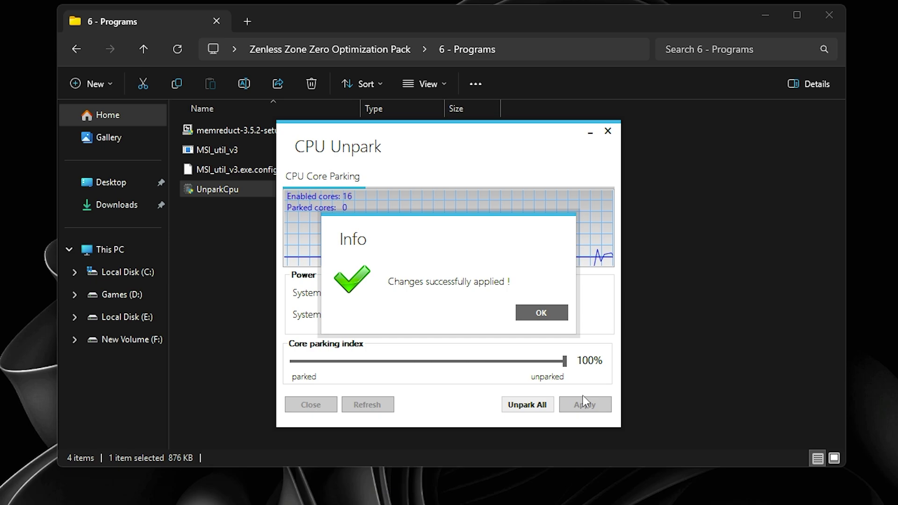
click(543, 314)
click(534, 406)
click(546, 313)
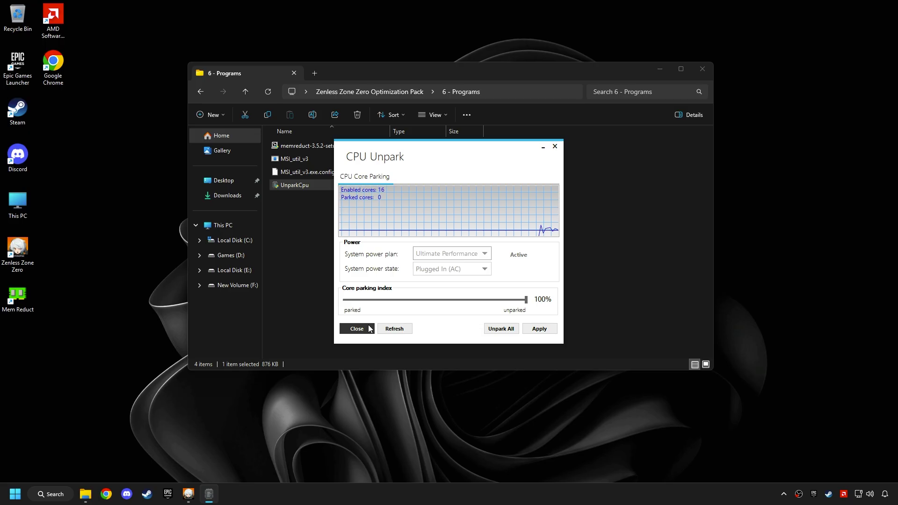
click(311, 404)
Step: Return to the Zenless Zone Zero Optimization Pack folder and close its window
click(364, 91)
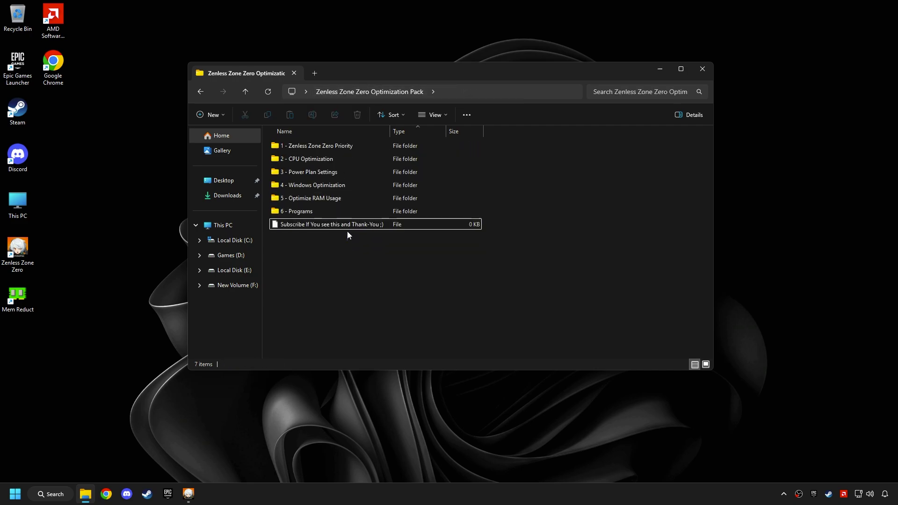
drag(348, 231, 359, 261)
click(697, 75)
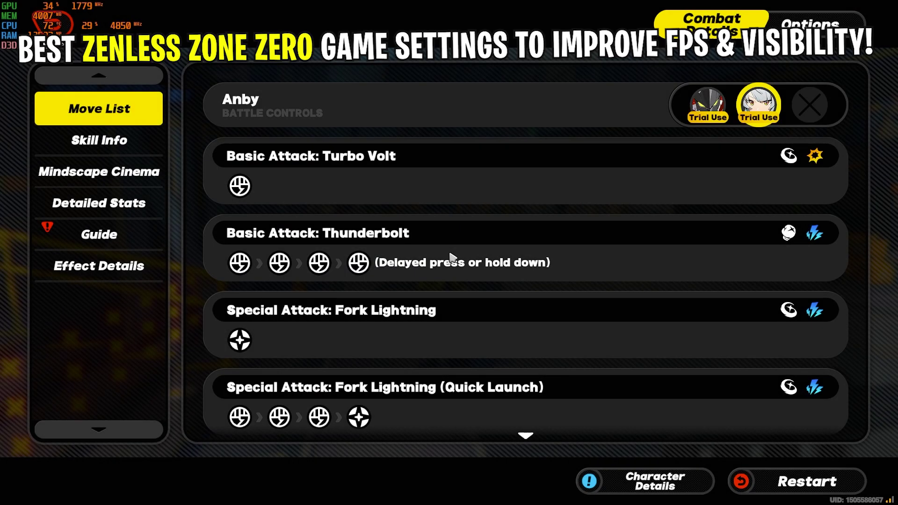
Step: In the game's graphics options, set Display Mode to Default 1920x1080 Fullscreen and Image Quality to Medium
click(804, 23)
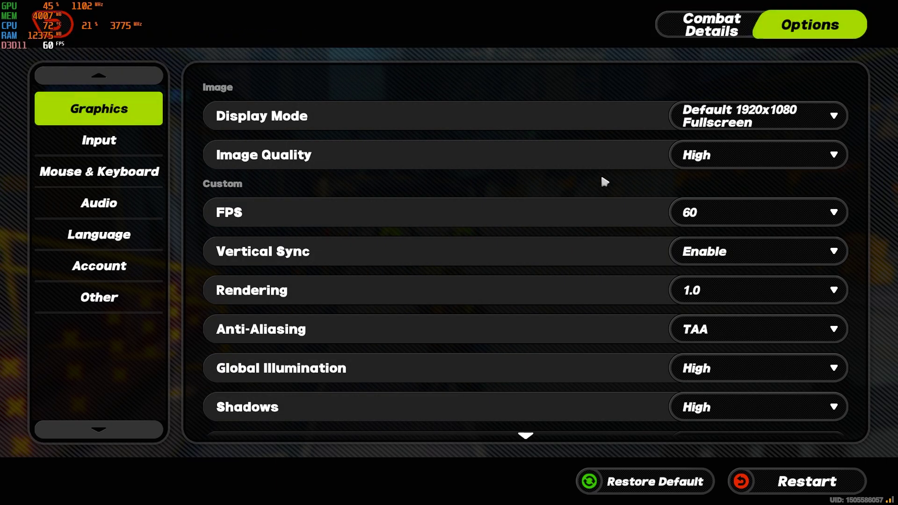
click(732, 111)
click(729, 116)
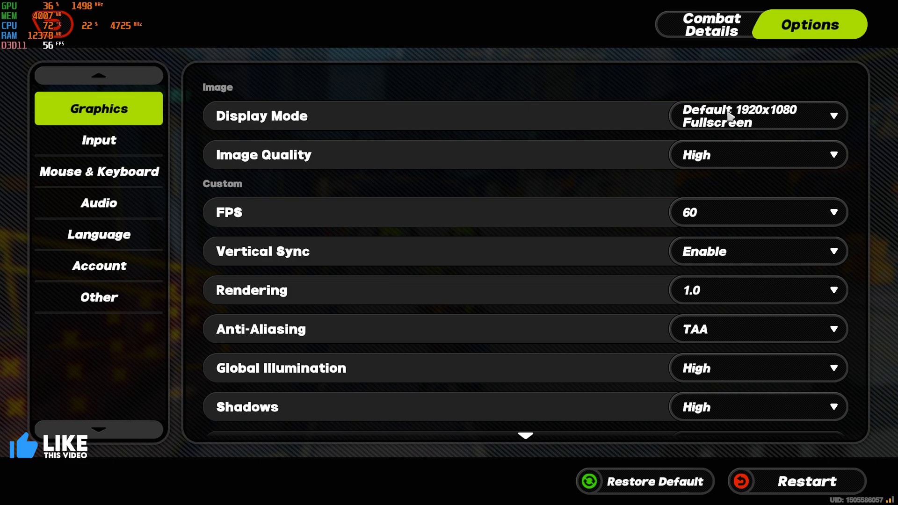
click(732, 151)
click(729, 221)
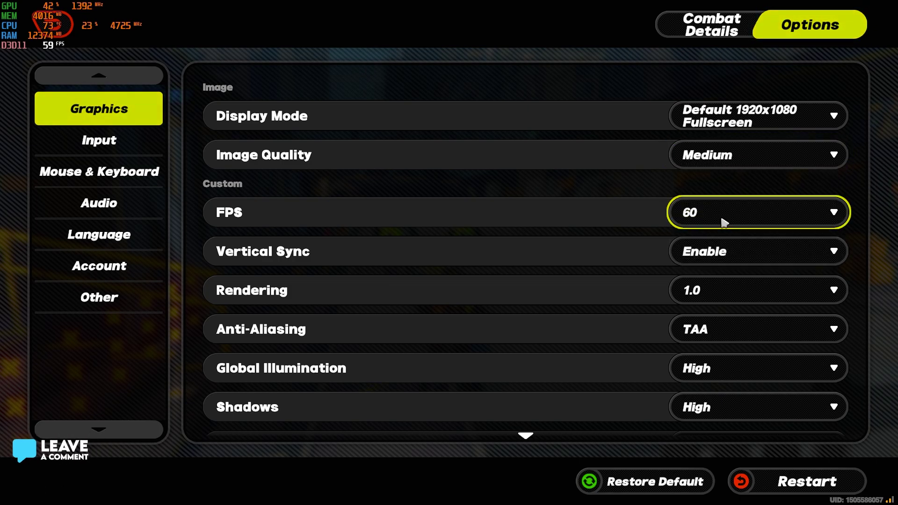
Step: Set the FPS limit to Unlimited and disable Vertical Sync
click(724, 223)
click(749, 310)
click(714, 256)
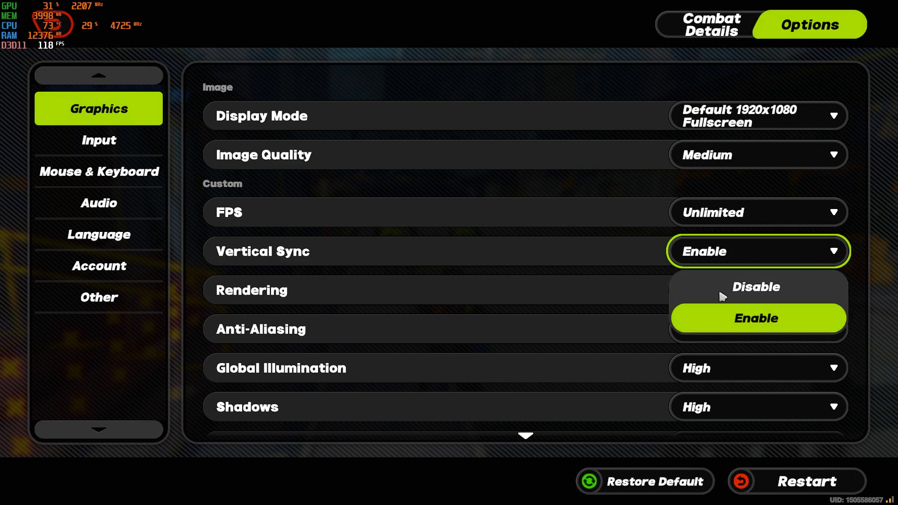
click(748, 287)
Step: Set Rendering to 1.0 after trying 0.8, and disable Anti-Aliasing
click(731, 302)
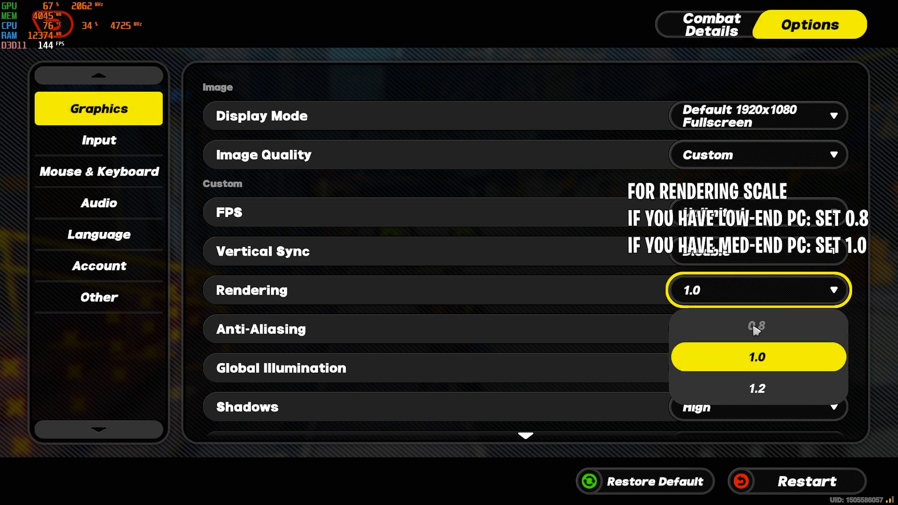
click(755, 327)
click(714, 288)
click(734, 353)
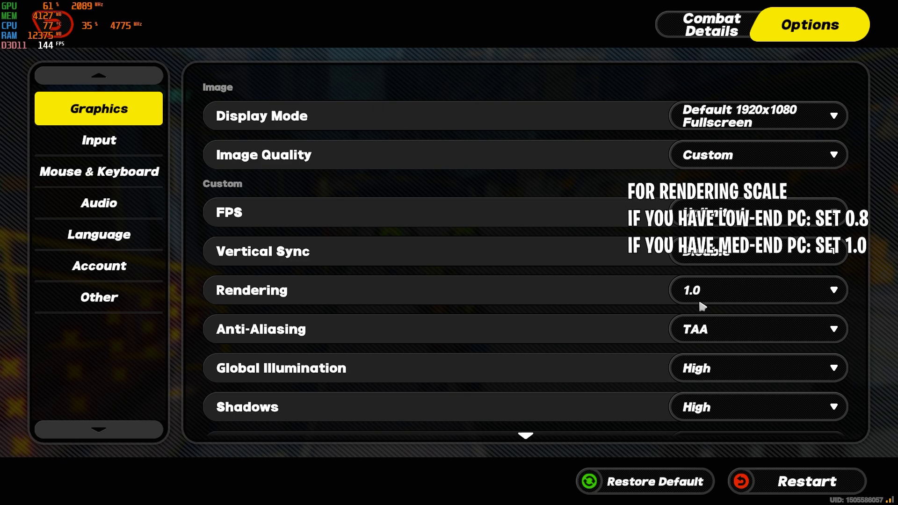
click(718, 344)
click(730, 366)
Step: Set Global Illumination to Medium and Shadows to Low
scroll(687, 339, down, 2)
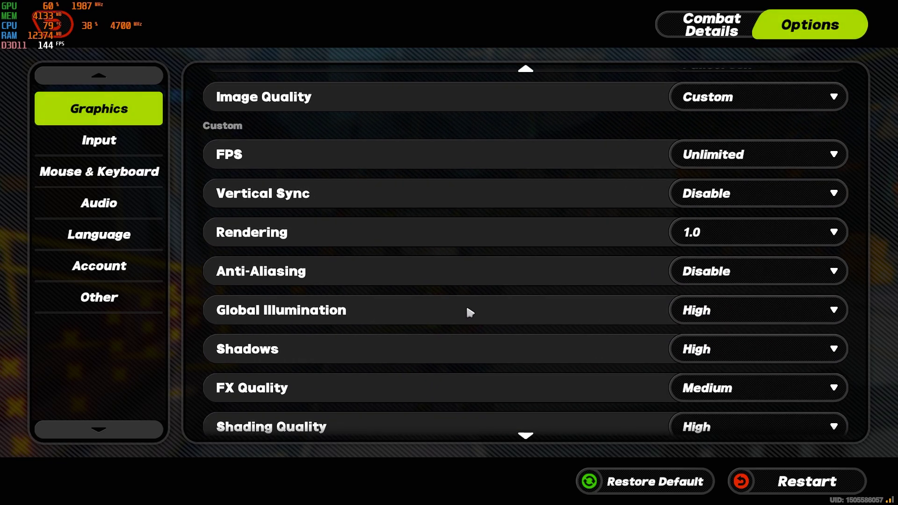
click(712, 324)
click(741, 345)
scroll(612, 311, down, 1)
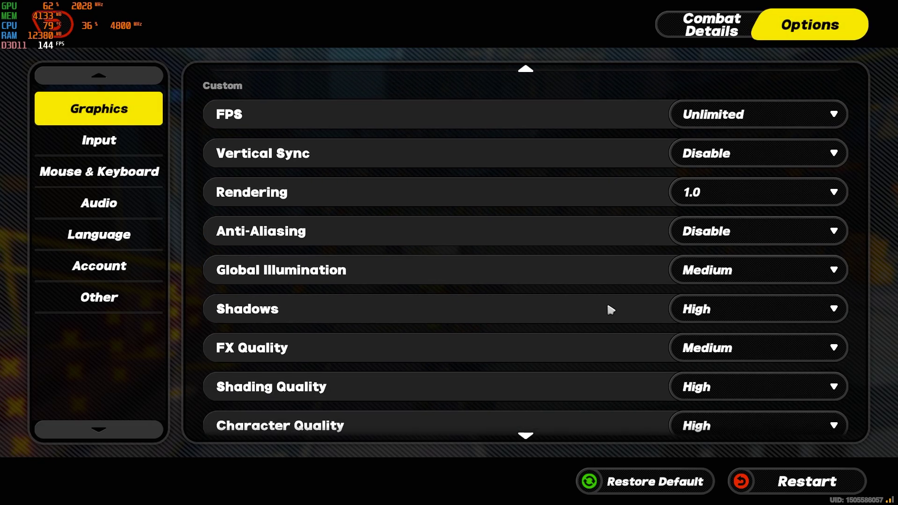
click(715, 308)
click(774, 347)
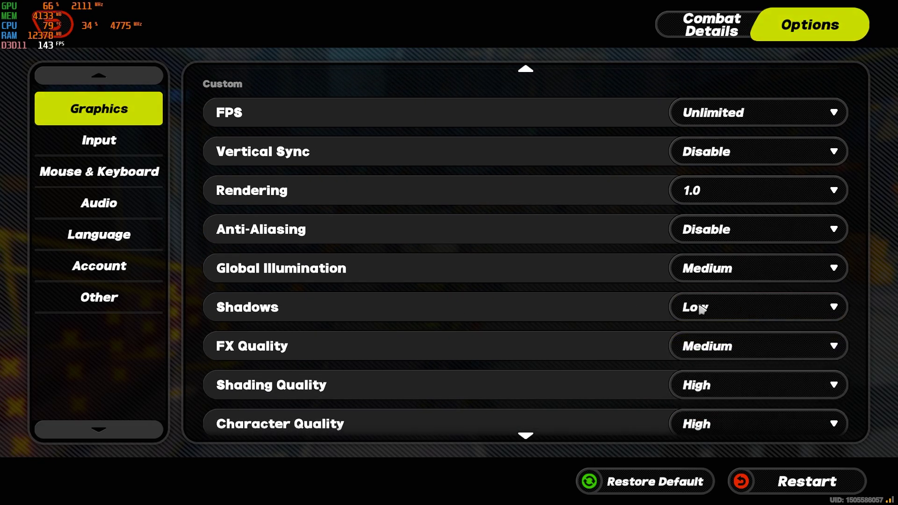
Step: Set FX Quality to Low and Shading Quality to Medium
scroll(296, 300, down, 1)
click(702, 320)
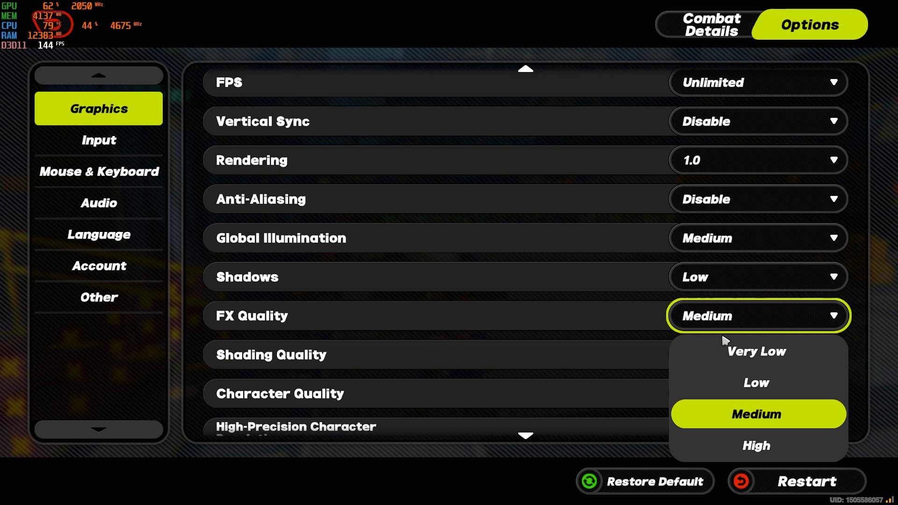
click(753, 390)
scroll(706, 329, down, 2)
click(707, 318)
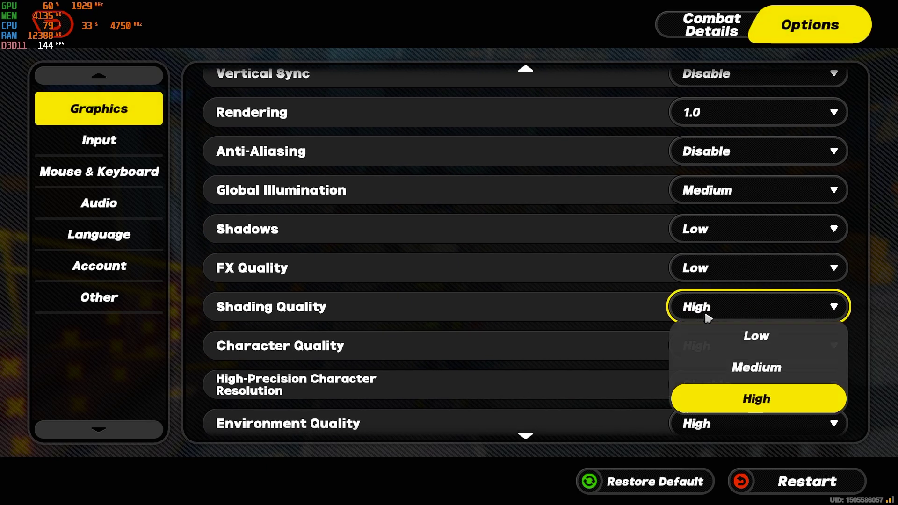
click(743, 375)
Step: Set Character Quality to High after trying Low, and disable High-Precision Character Resolution
click(720, 349)
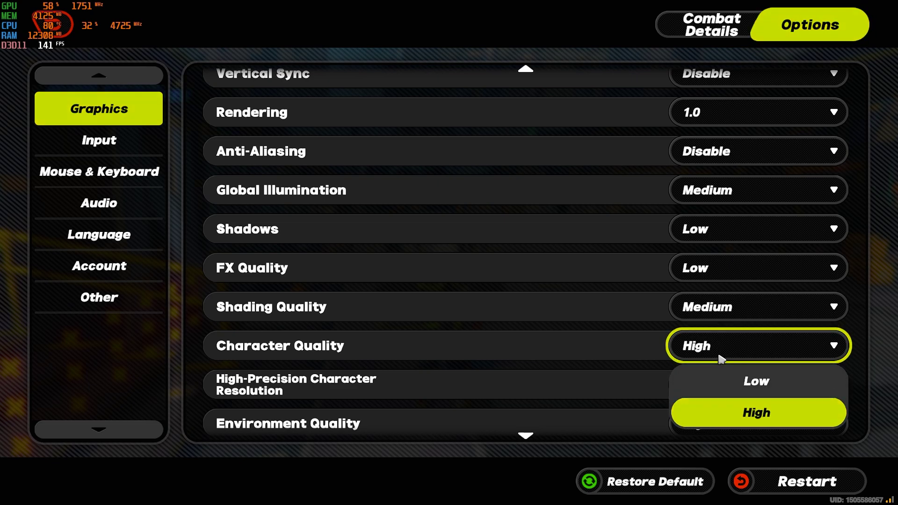
click(751, 383)
click(714, 347)
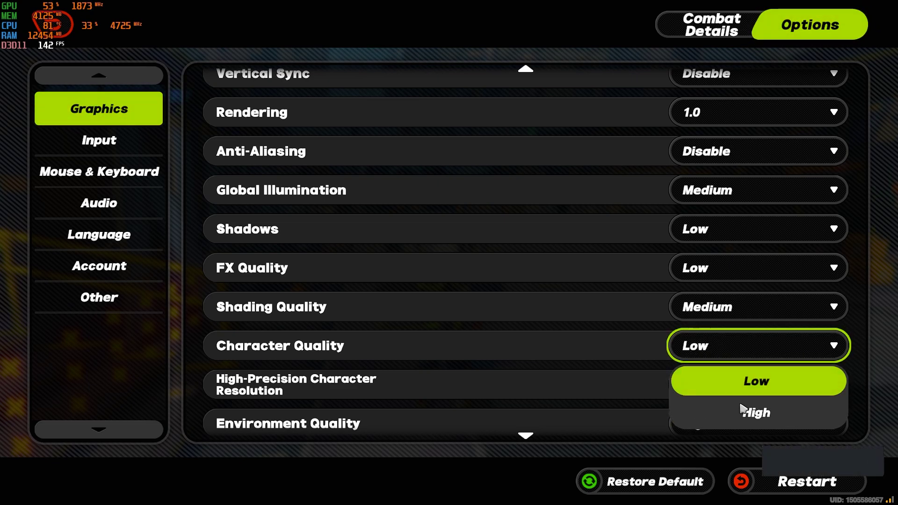
click(749, 411)
scroll(716, 351, down, 1)
click(734, 365)
click(746, 370)
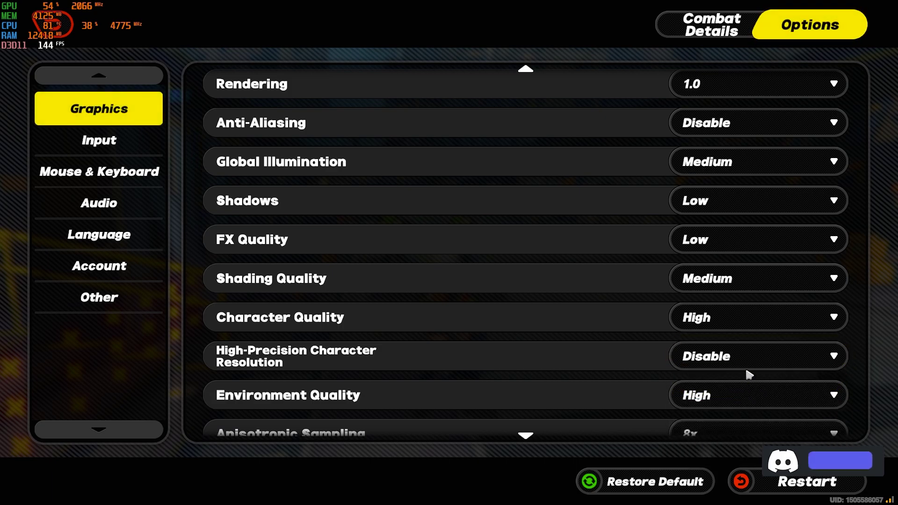
Step: Set Environment Quality to Low and Anisotropic Sampling to 1x
scroll(699, 362, down, 2)
click(709, 327)
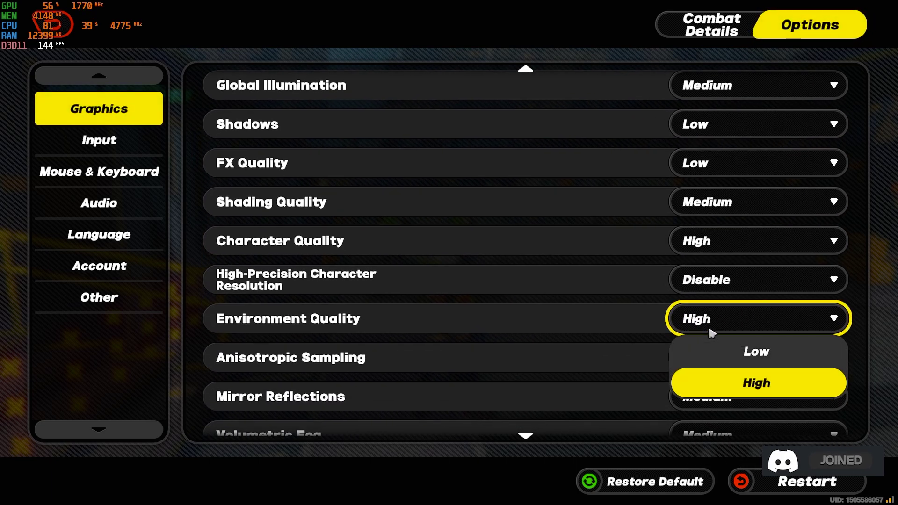
click(730, 354)
click(694, 371)
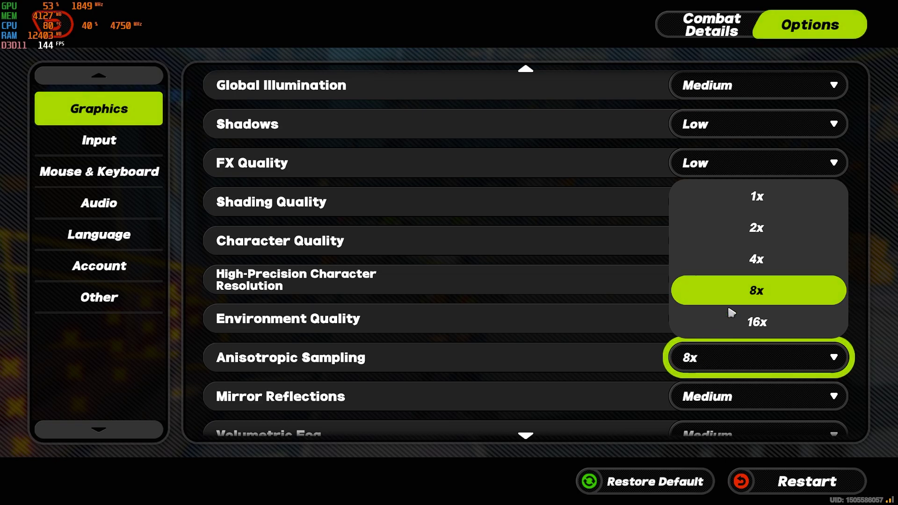
click(764, 200)
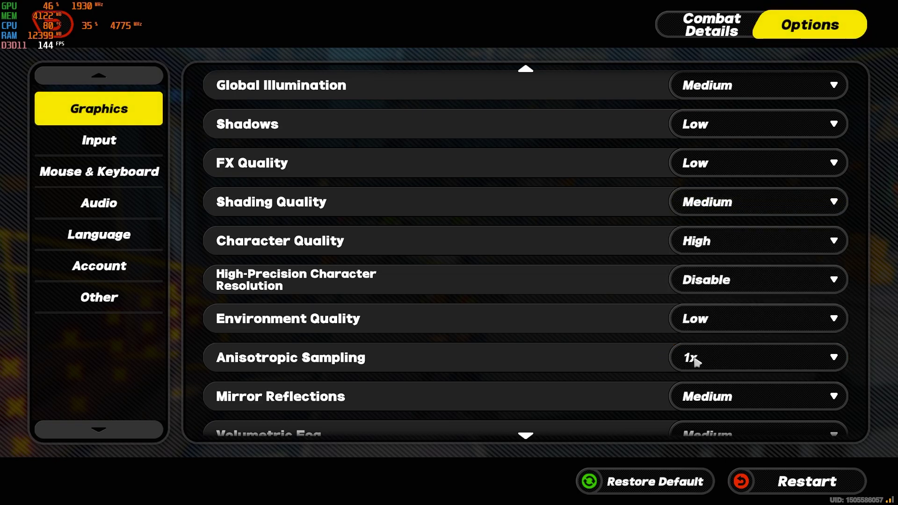
click(714, 358)
click(745, 196)
Step: Disable Mirror Reflections and set Volumetric Fog to Low
scroll(303, 346, down, 2)
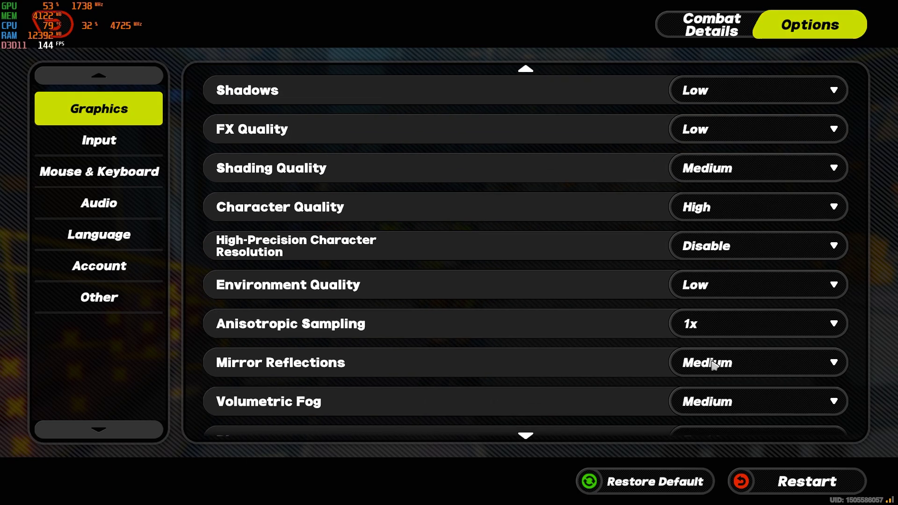
click(732, 339)
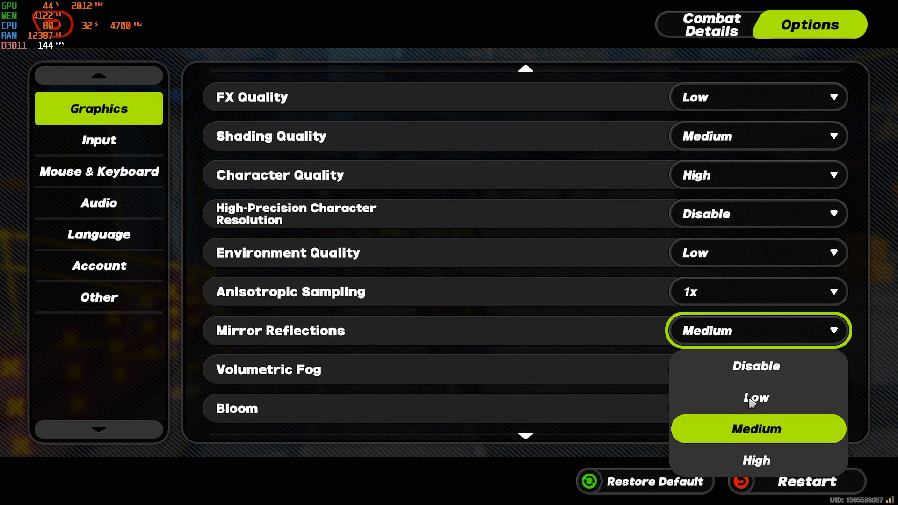
click(754, 370)
scroll(388, 349, down, 1)
click(749, 338)
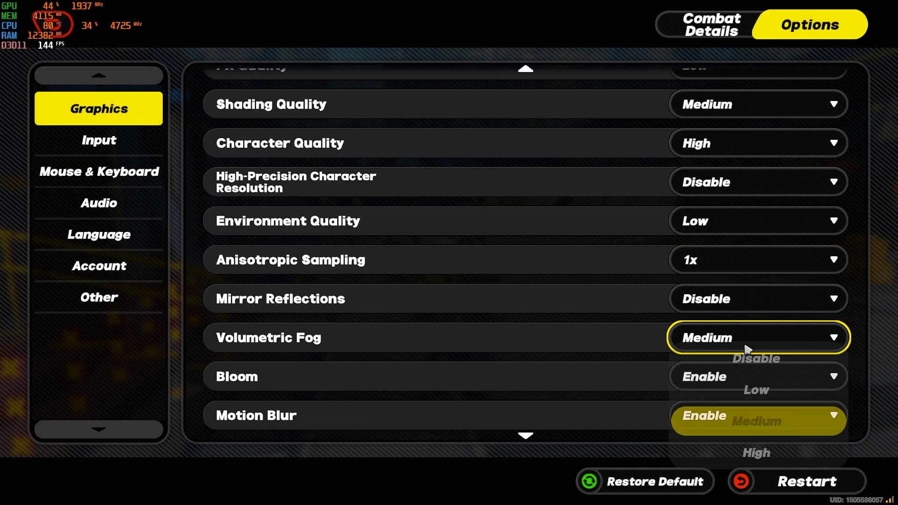
click(754, 406)
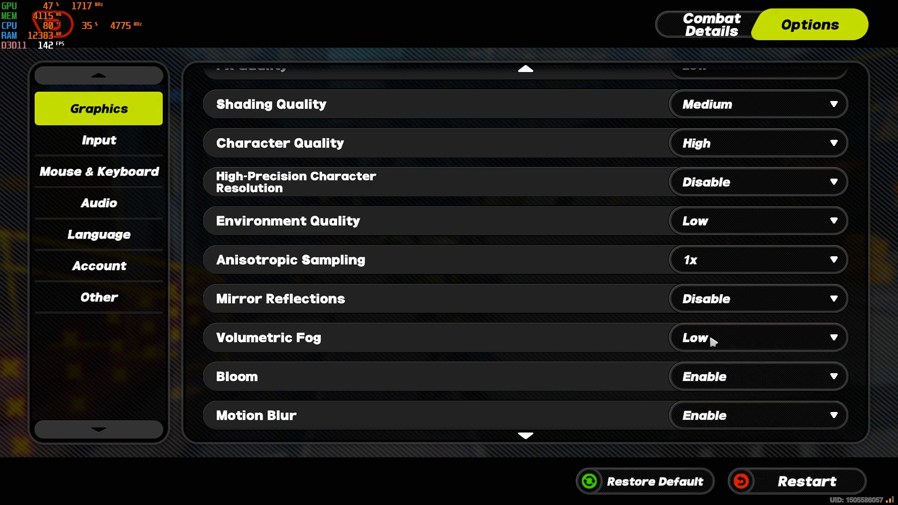
Step: Disable the Bloom and Motion Blur effects
scroll(712, 340, down, 1)
click(720, 341)
click(753, 373)
click(728, 380)
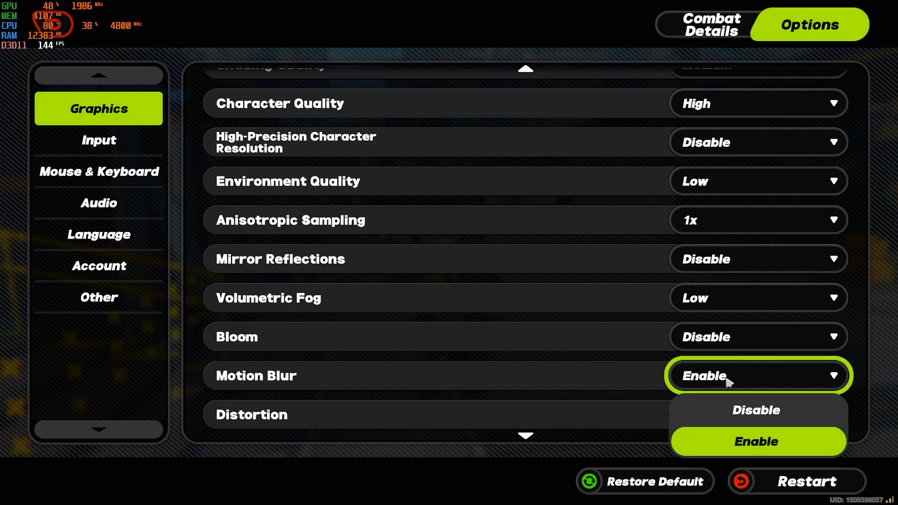
click(754, 410)
Step: Disable Distortion and set Color Filter Strength to 8
scroll(745, 392, down, 1)
click(735, 374)
click(751, 405)
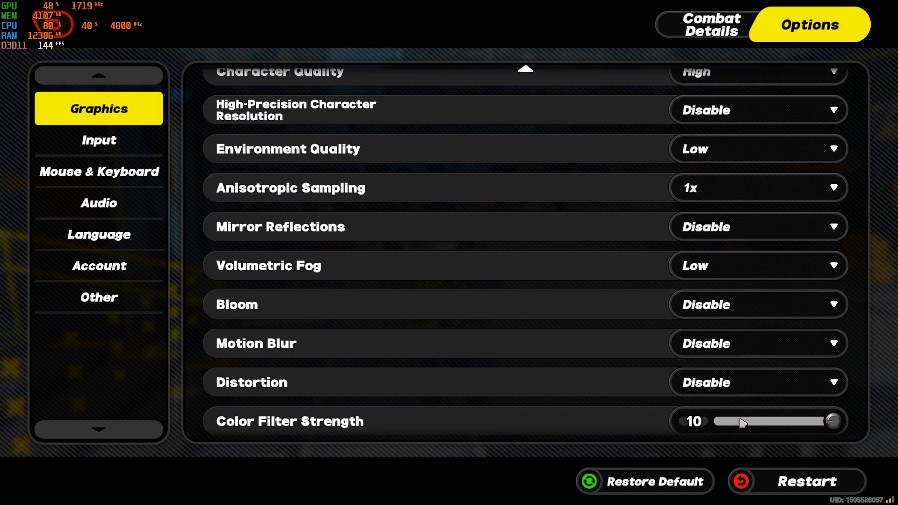
scroll(692, 378, down, 1)
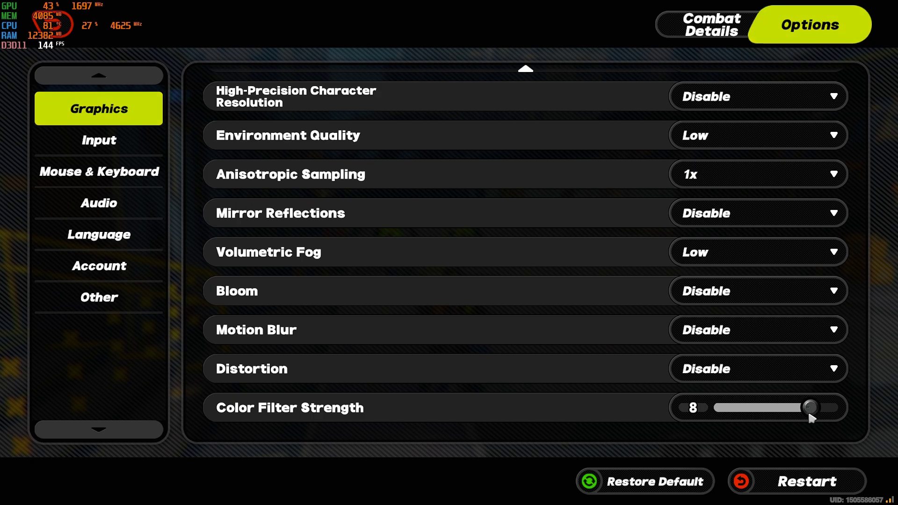
scroll(716, 407, up, 4)
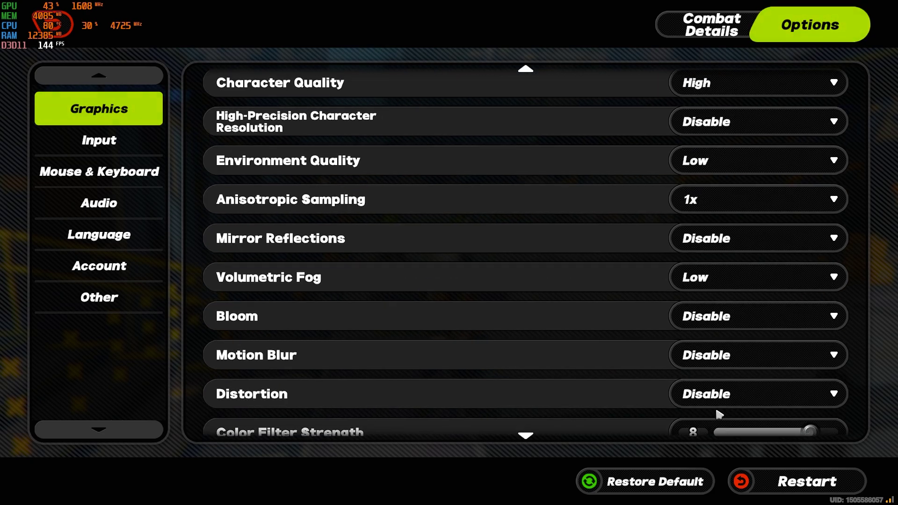
scroll(746, 408, up, 5)
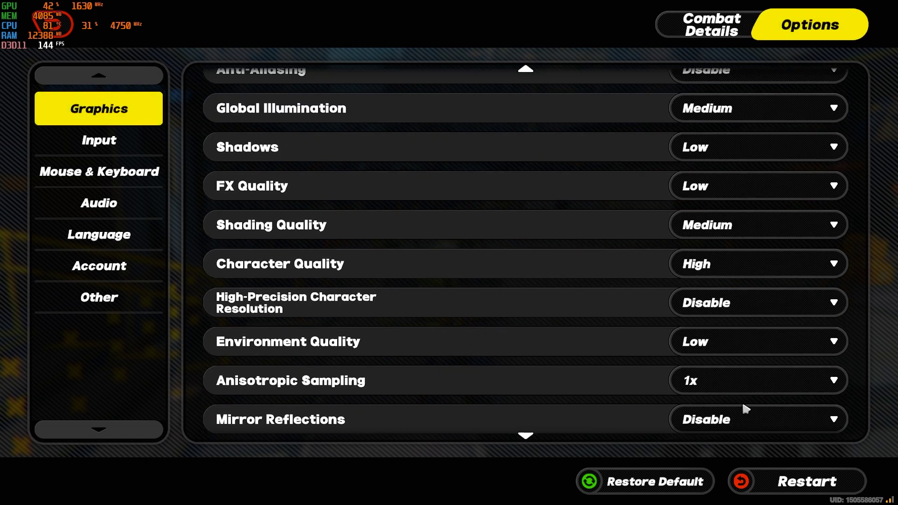
scroll(751, 348, up, 3)
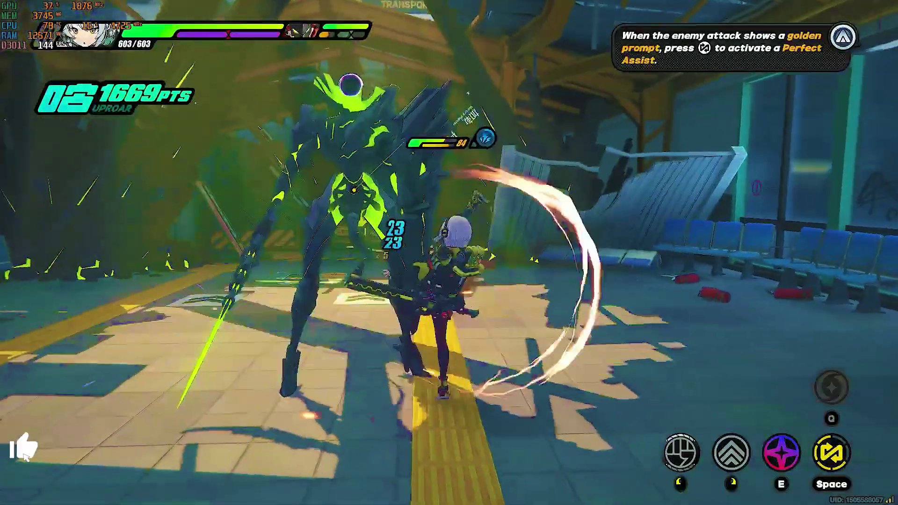
key(space)
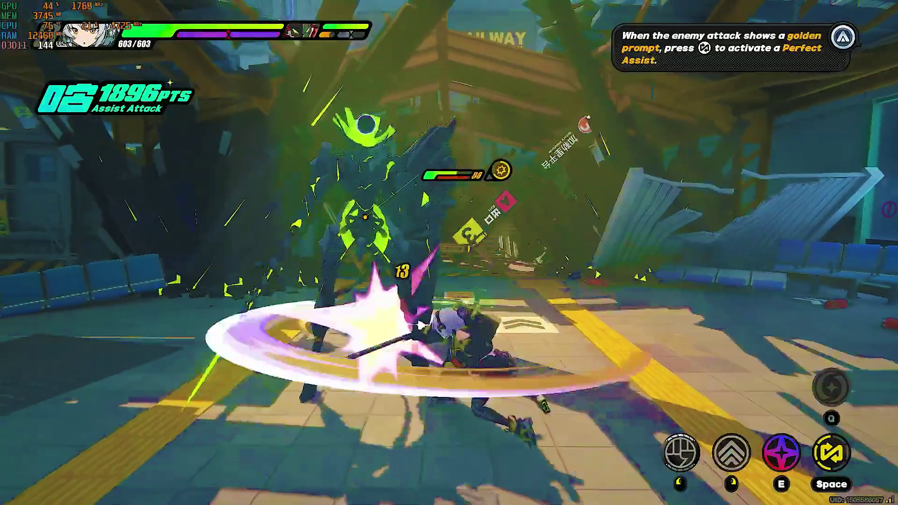
key(space)
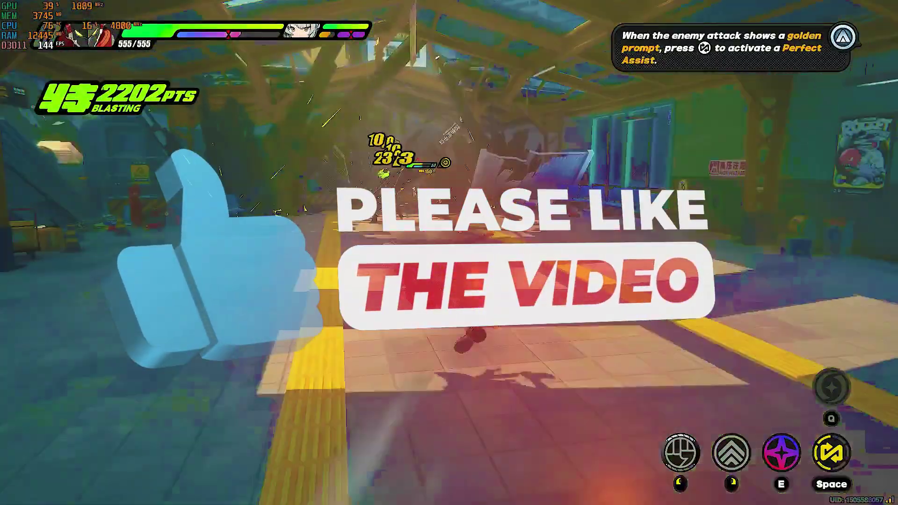
key(e)
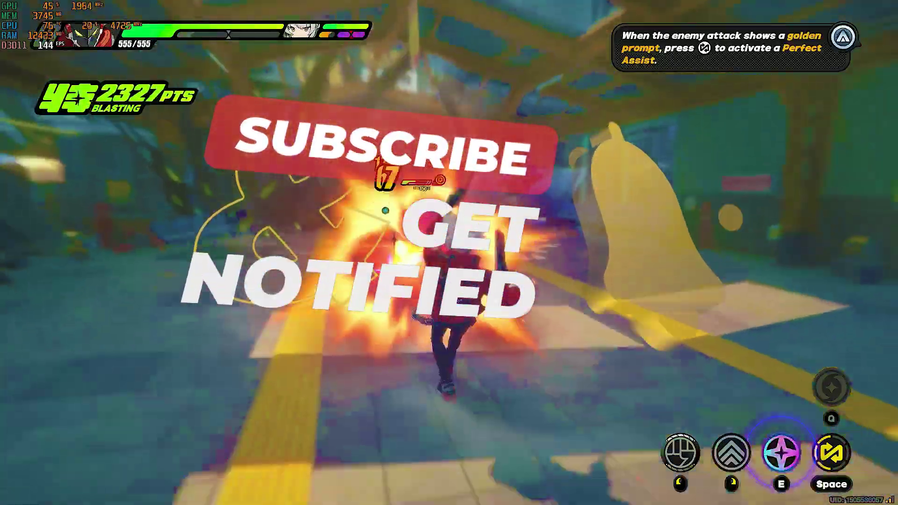